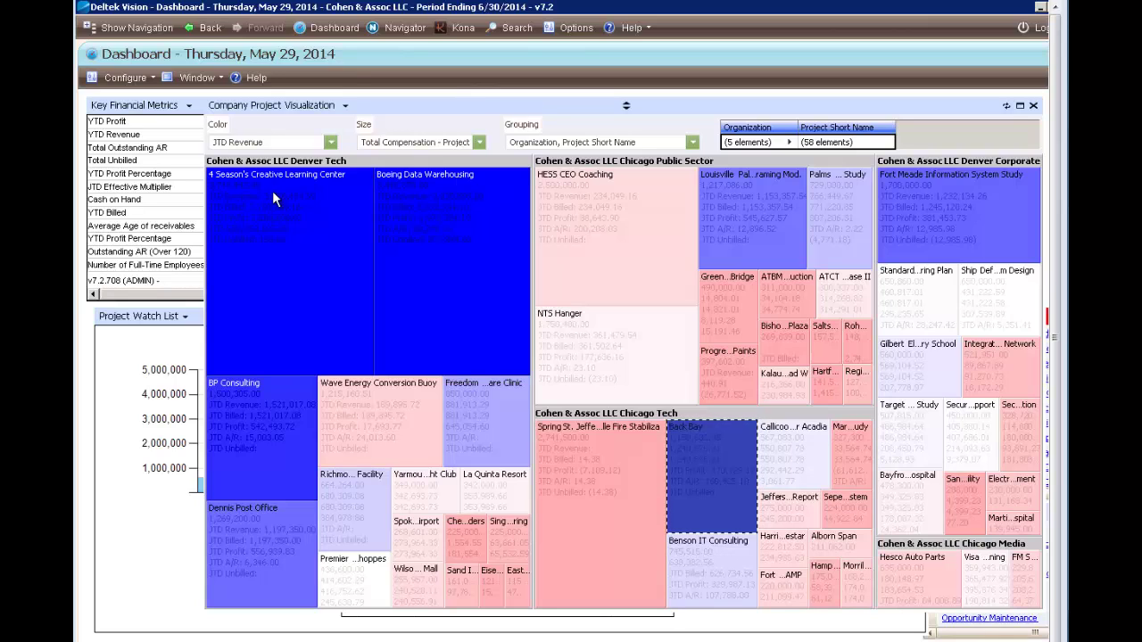
Color the company project visualization by JTD A/R and group it by Project Manager Name, Project Short Name
click(330, 142)
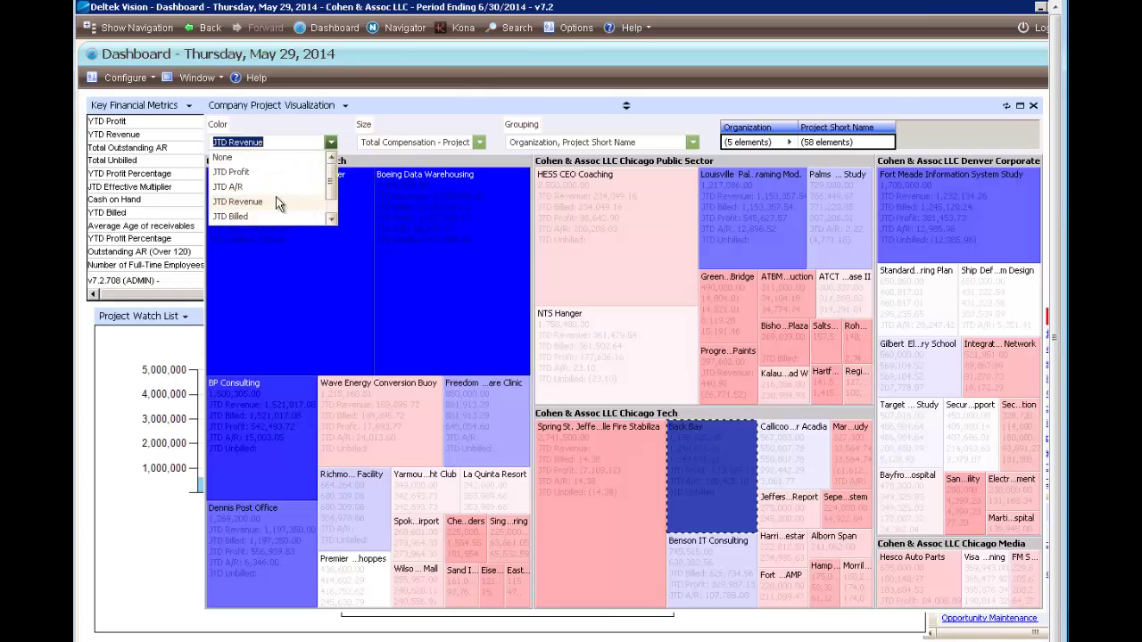
click(231, 187)
mouse_move(333, 225)
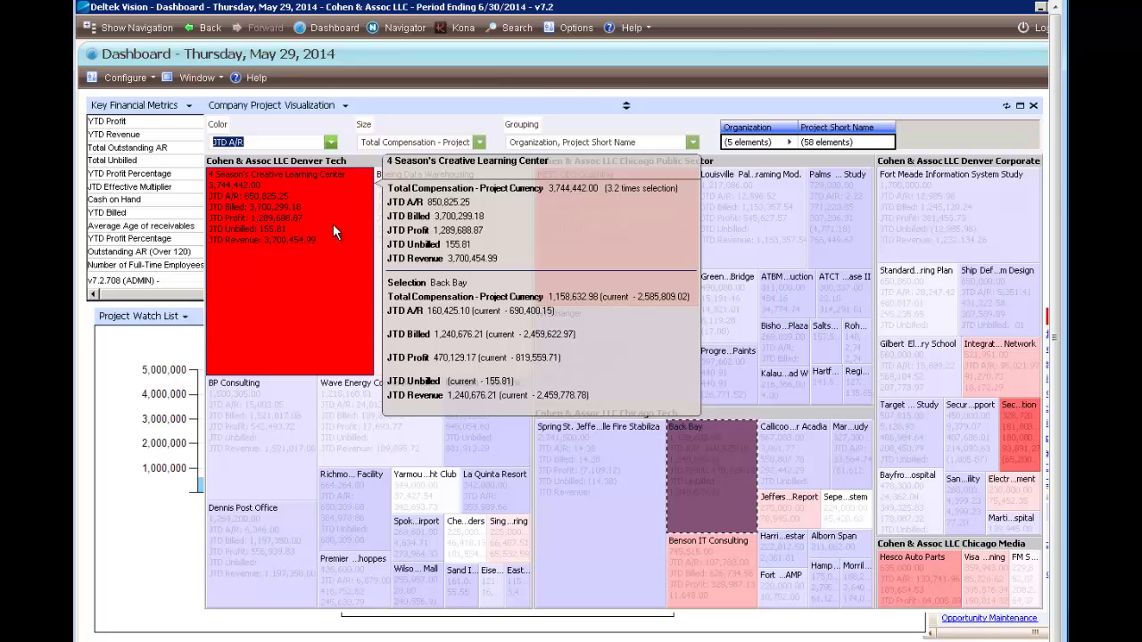
click(693, 142)
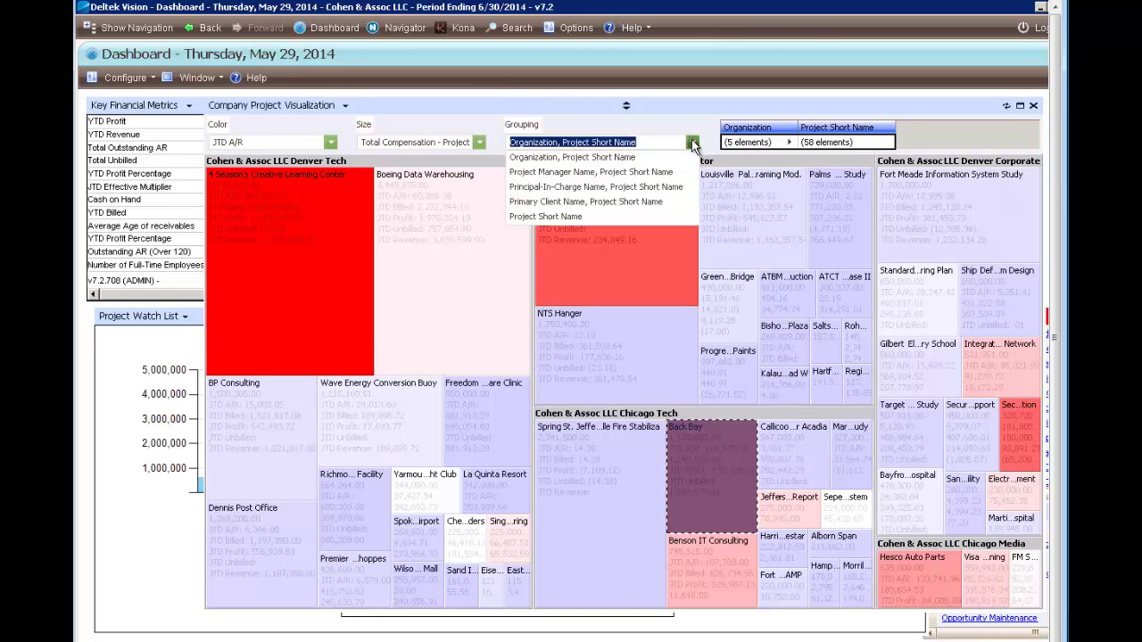
click(604, 173)
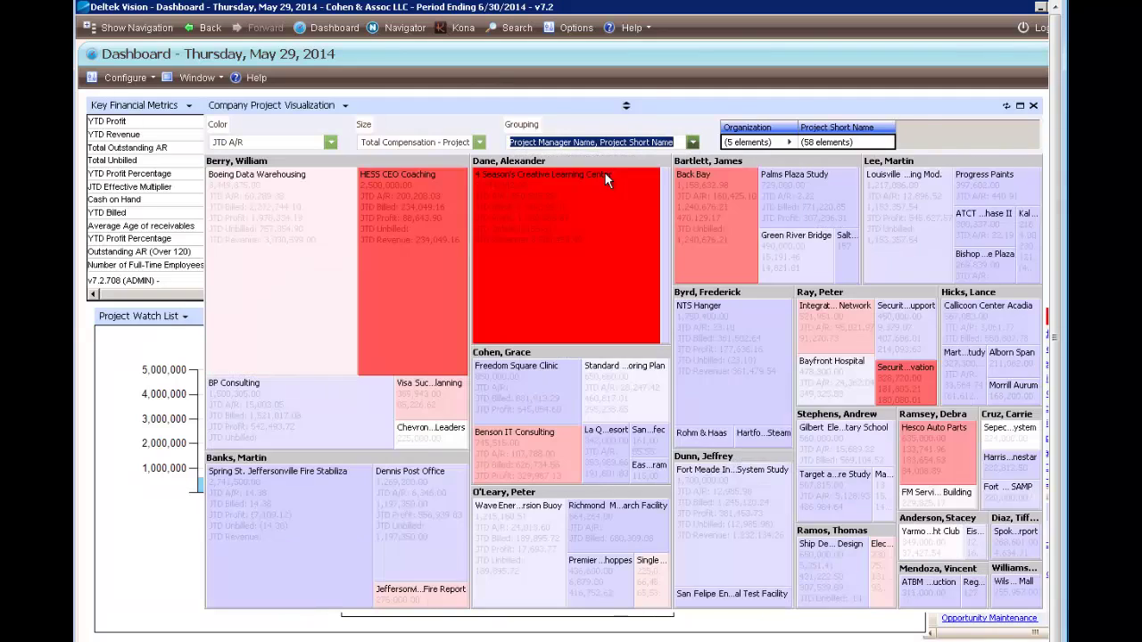
mouse_move(605, 173)
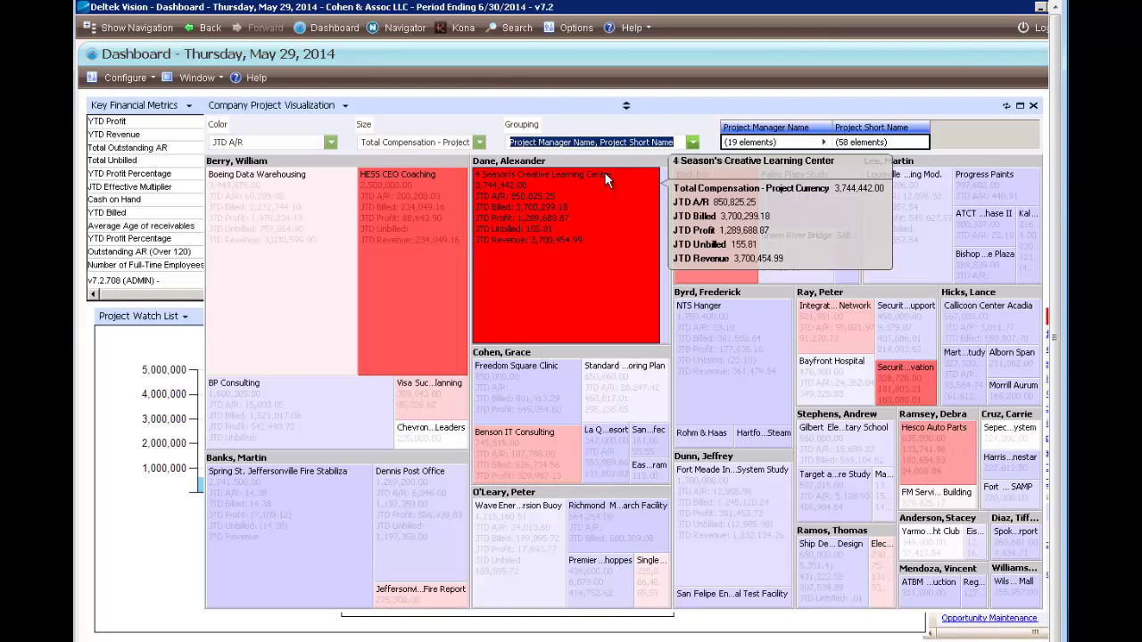
Change the project visualization's color measure to JTD Unbilled
click(330, 143)
scroll(334, 204, down, 1)
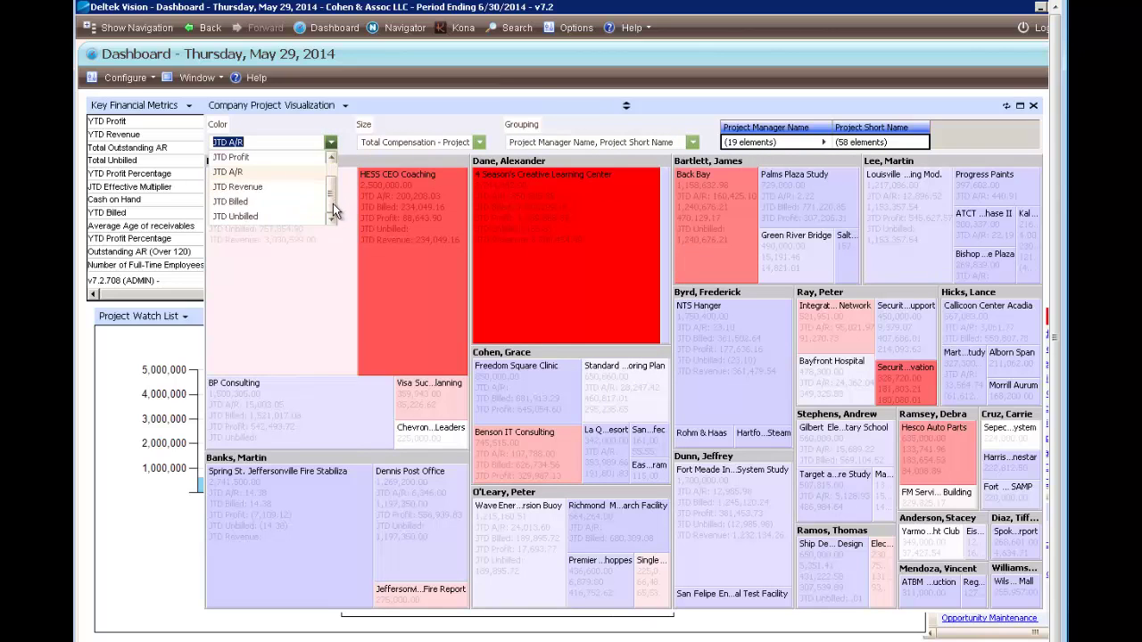
click(245, 217)
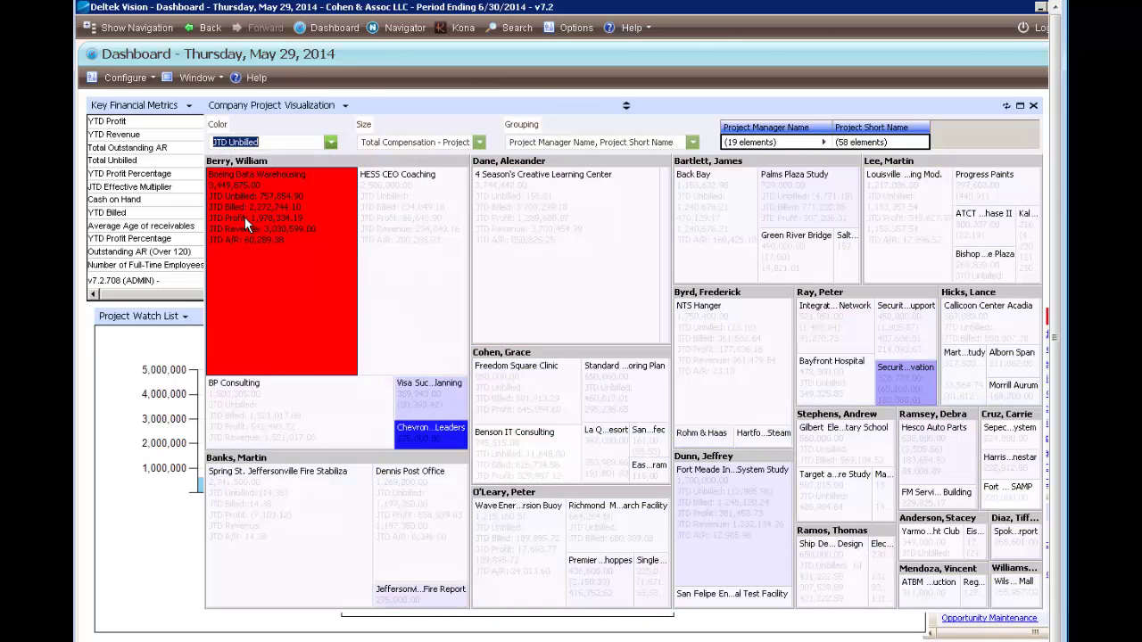
View the reports and options available for the Boeing Data Warehousing tile, and return the visualization to its normal dashboard size
right_click(310, 266)
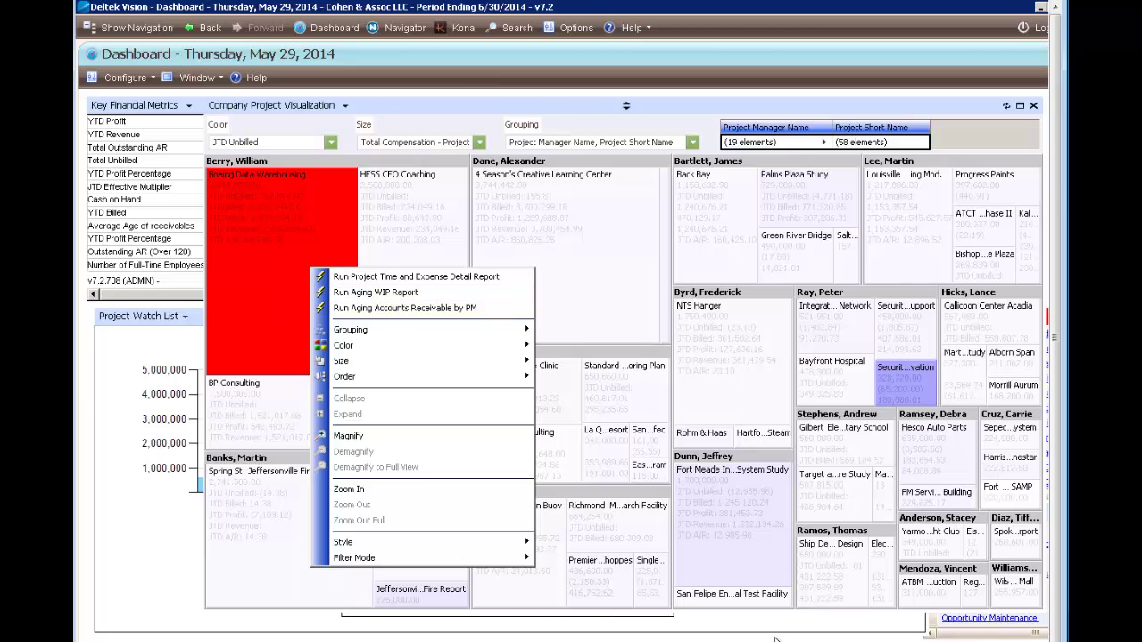
click(1006, 105)
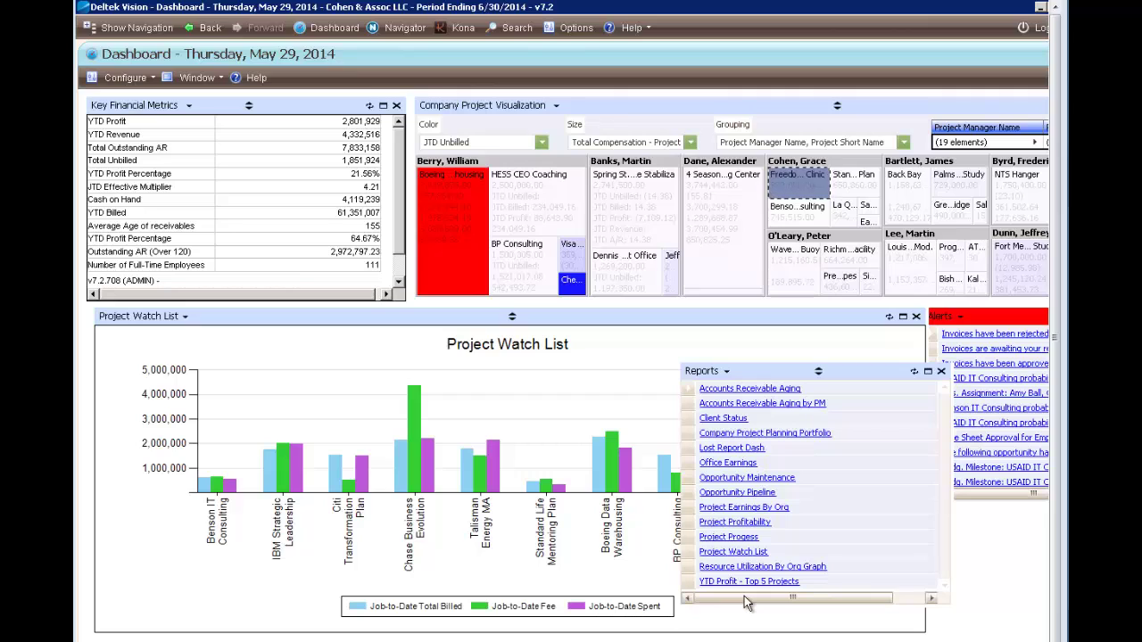
Run the Accounts Receivable Aging report and drill into the first invoice balance of 4 Season's Creative Learning Center
click(748, 389)
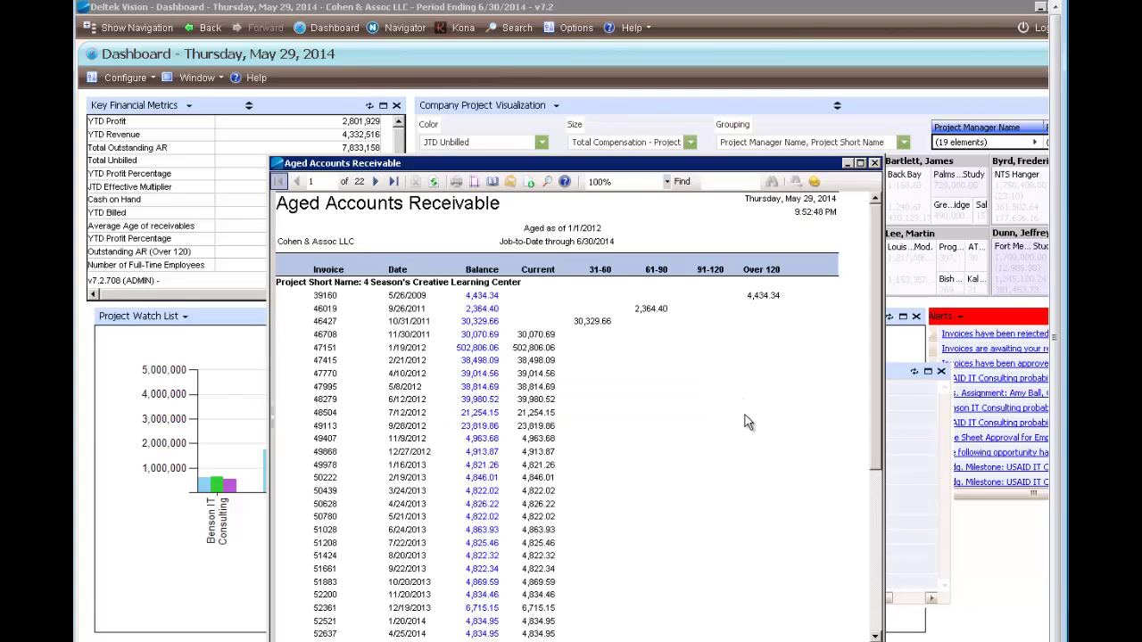
click(475, 297)
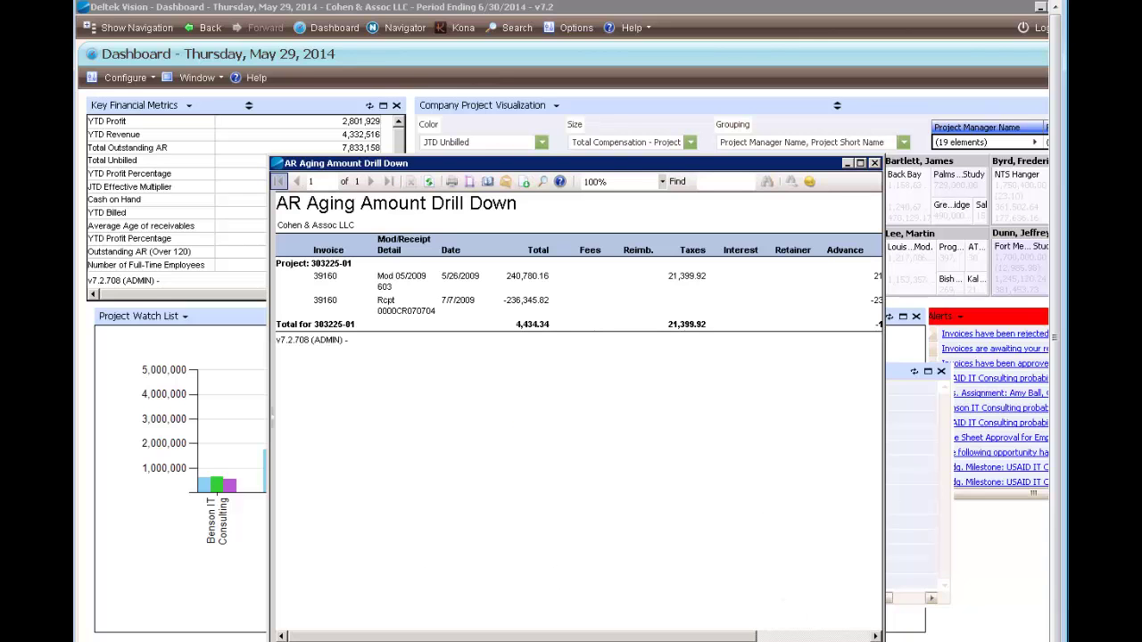
key(alt+F4)
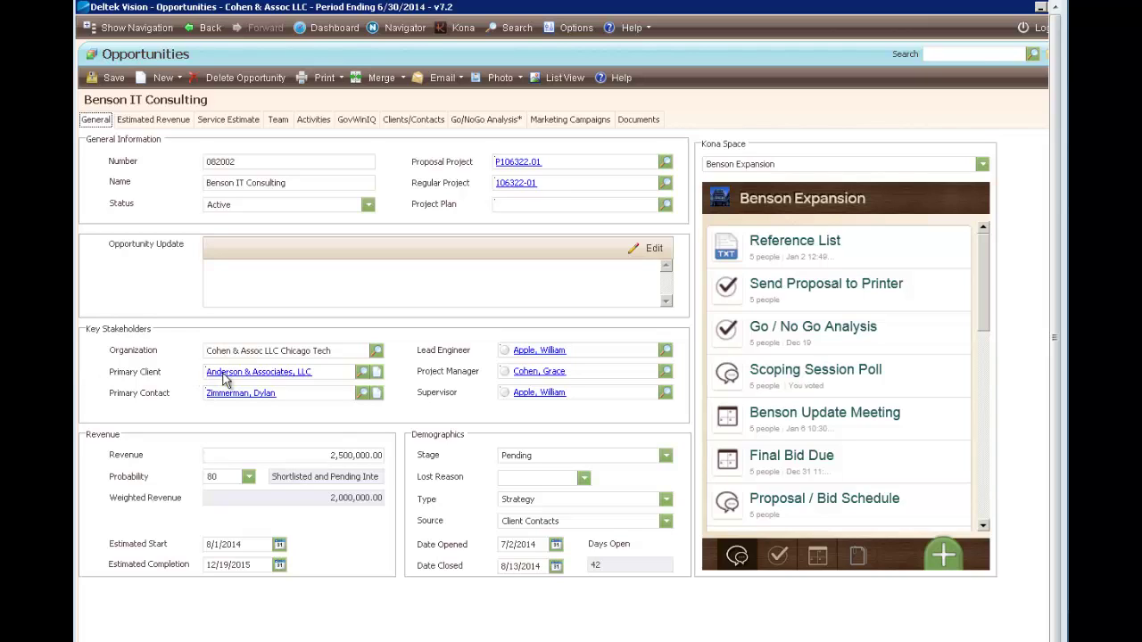
Examine the organization hierarchy and the estimated revenue allocation of the Benson IT Consulting opportunity
click(376, 352)
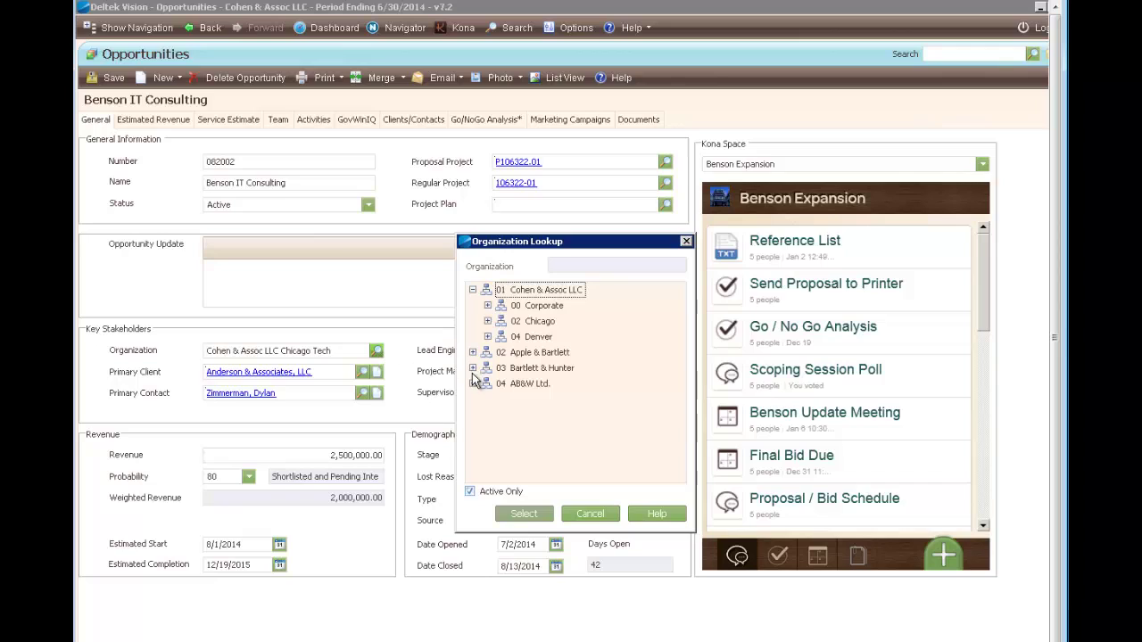
click(590, 514)
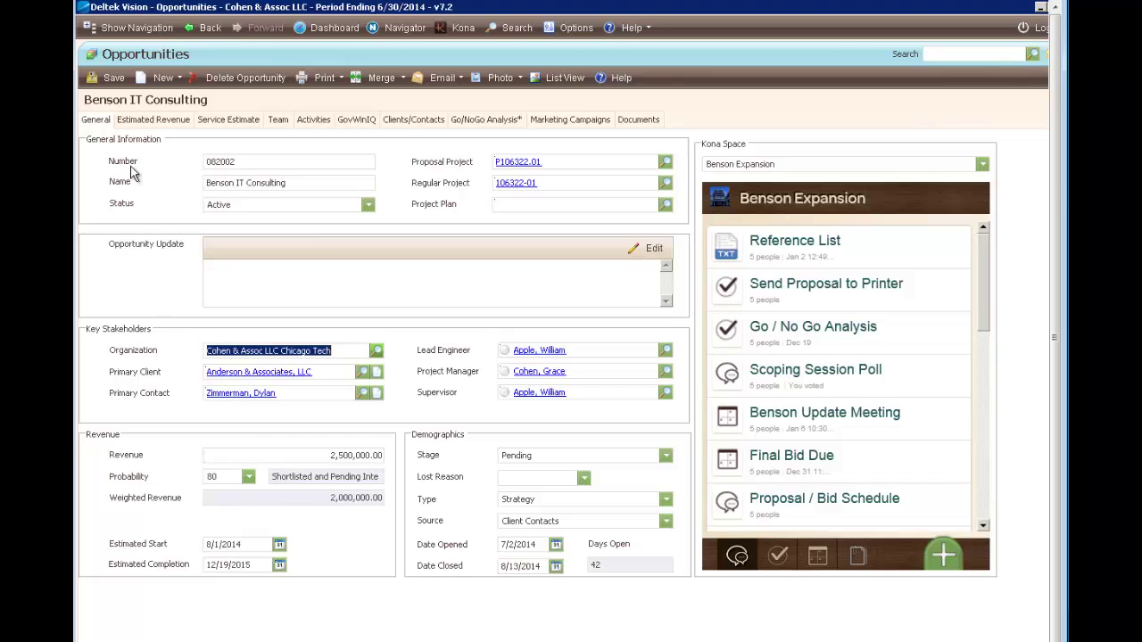
click(140, 122)
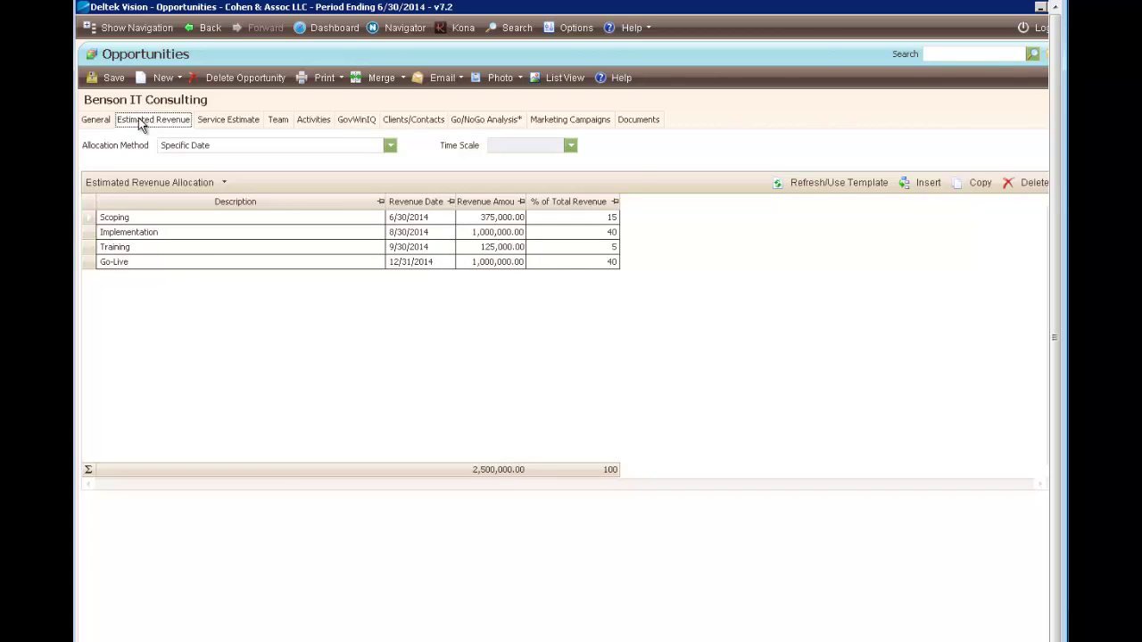
click(93, 124)
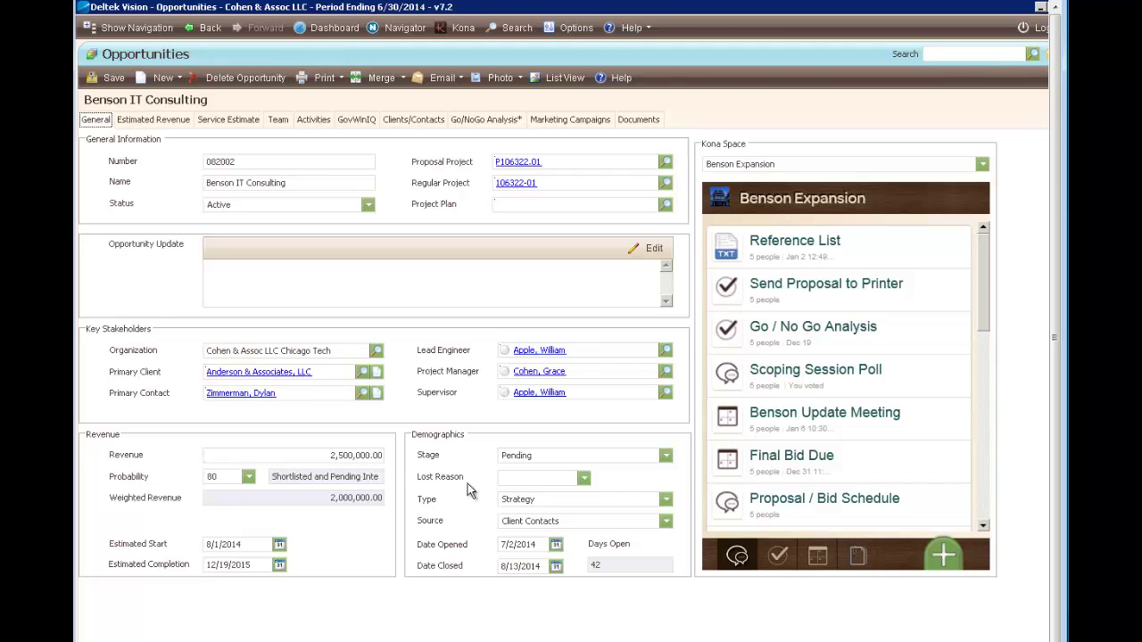
Set the Documentation labor line's cost rate to 60.00 in the service estimate and refresh the analysis
click(230, 122)
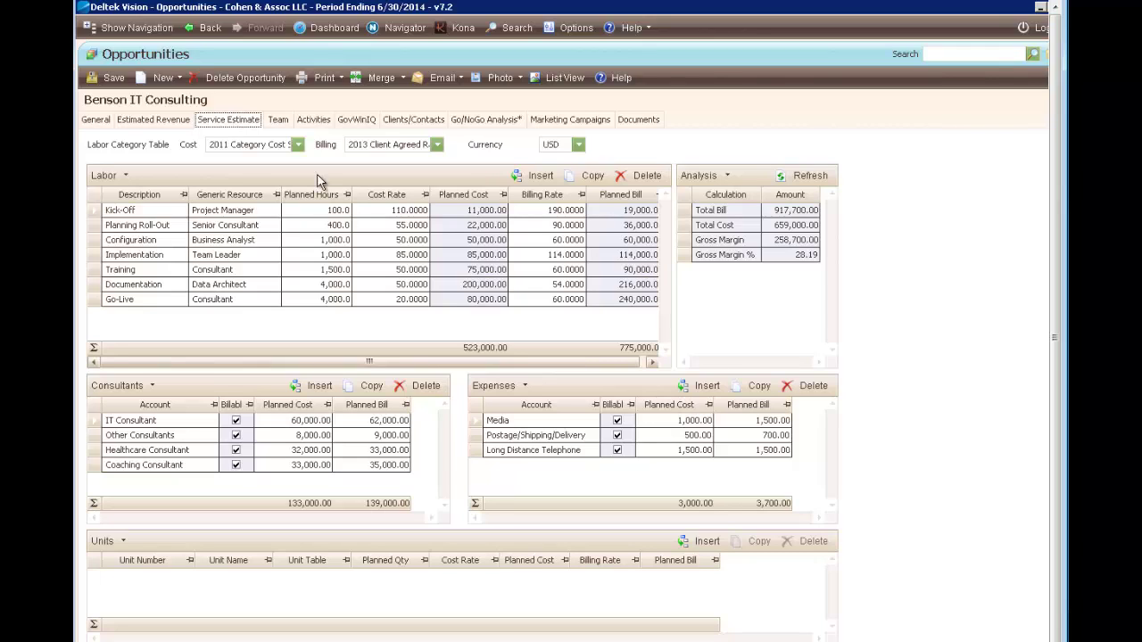
click(412, 286)
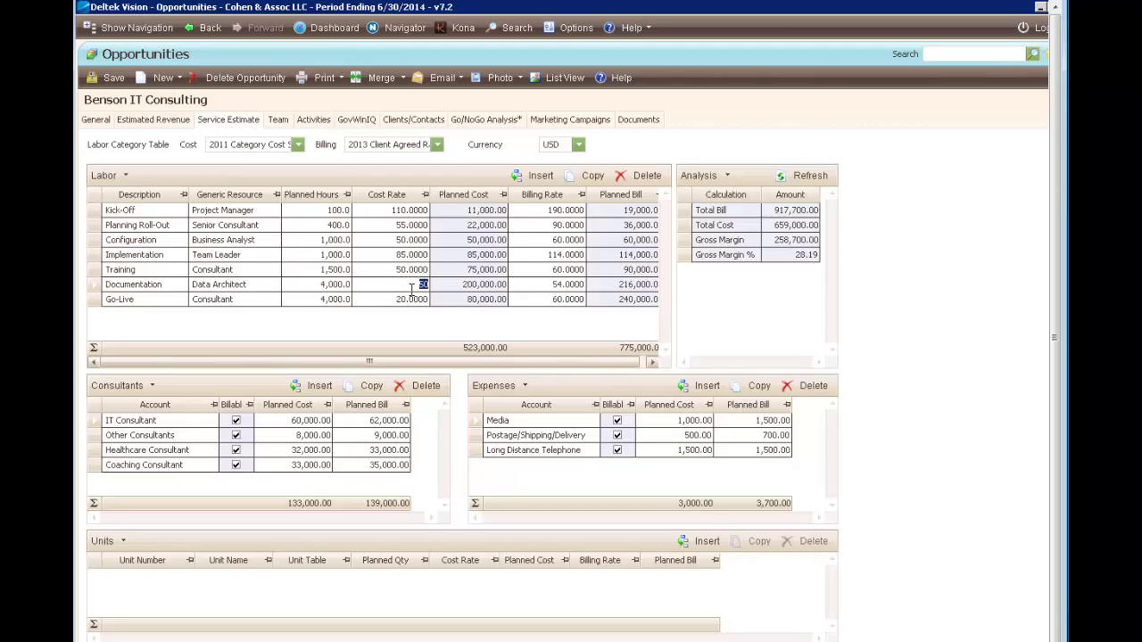
text(60.00)
click(542, 269)
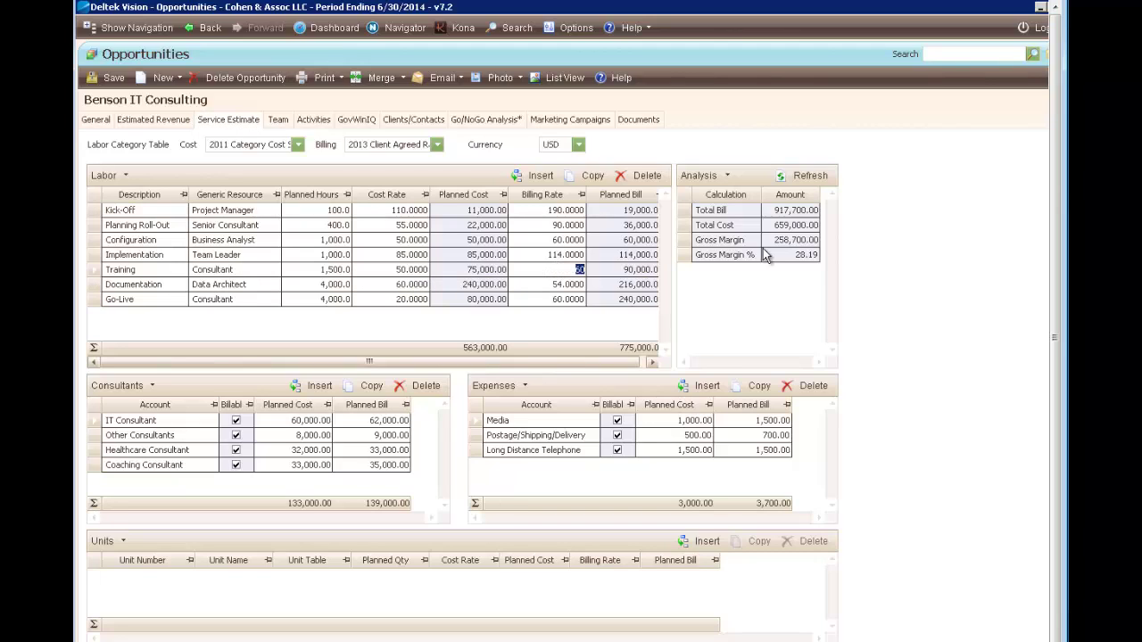
click(819, 176)
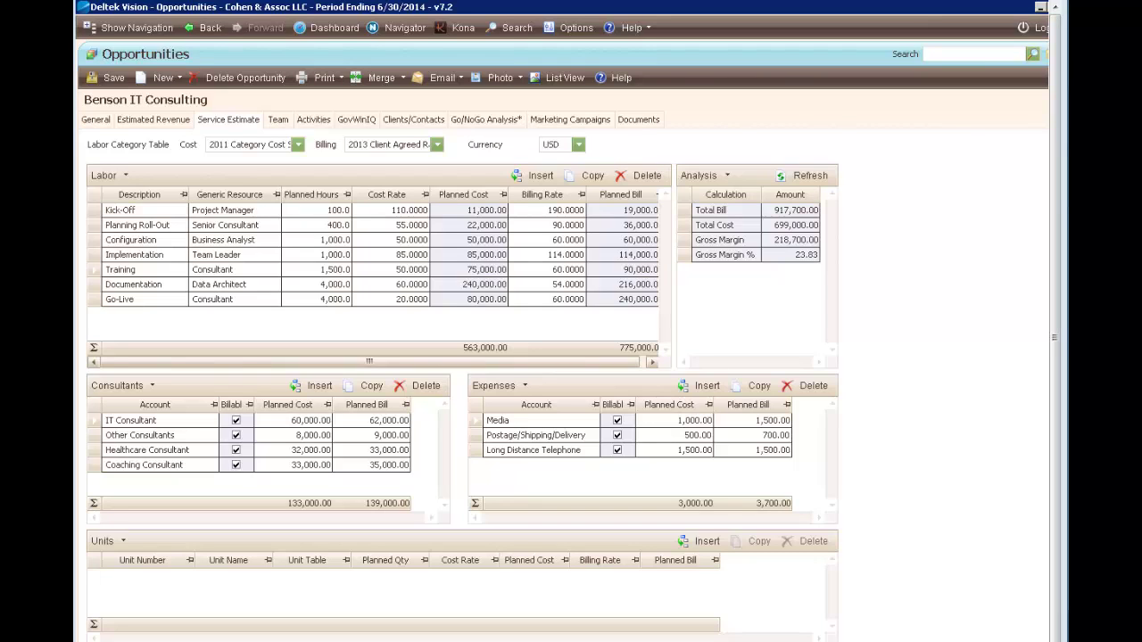
Examine the opportunity's Go/NoGo analysis form and the answer choices for the existing, former or new client question
click(497, 124)
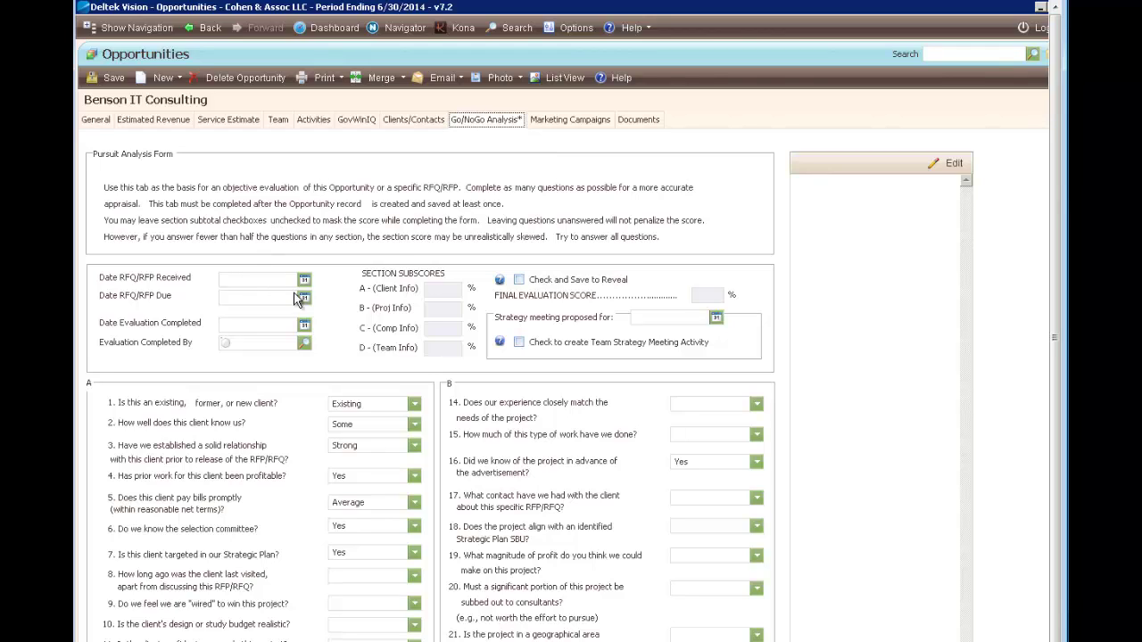
click(415, 405)
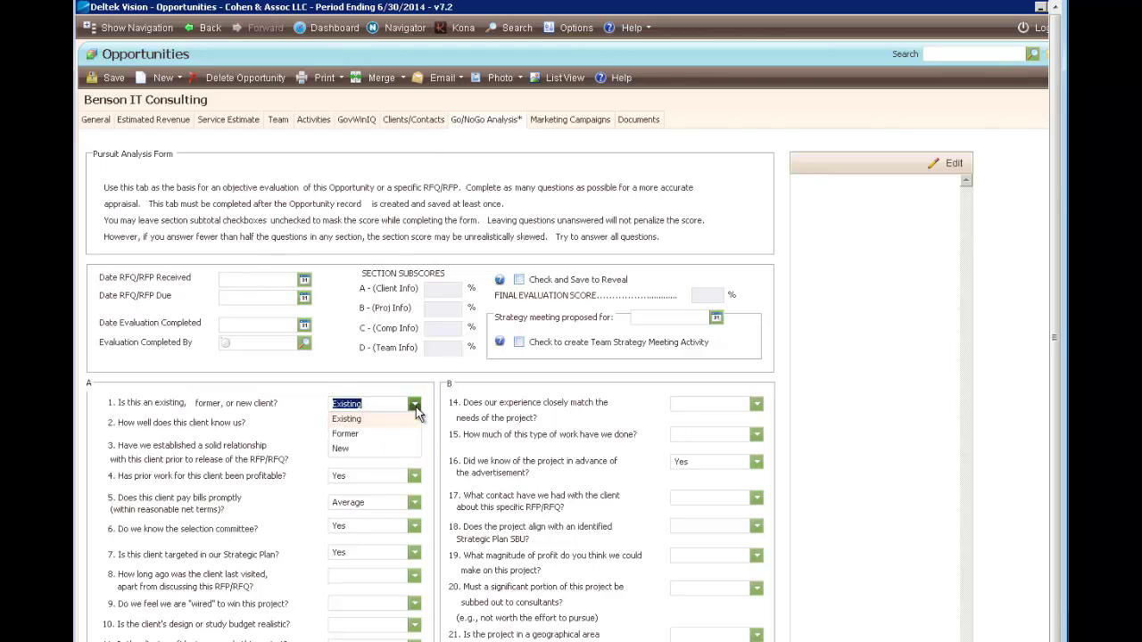
click(415, 405)
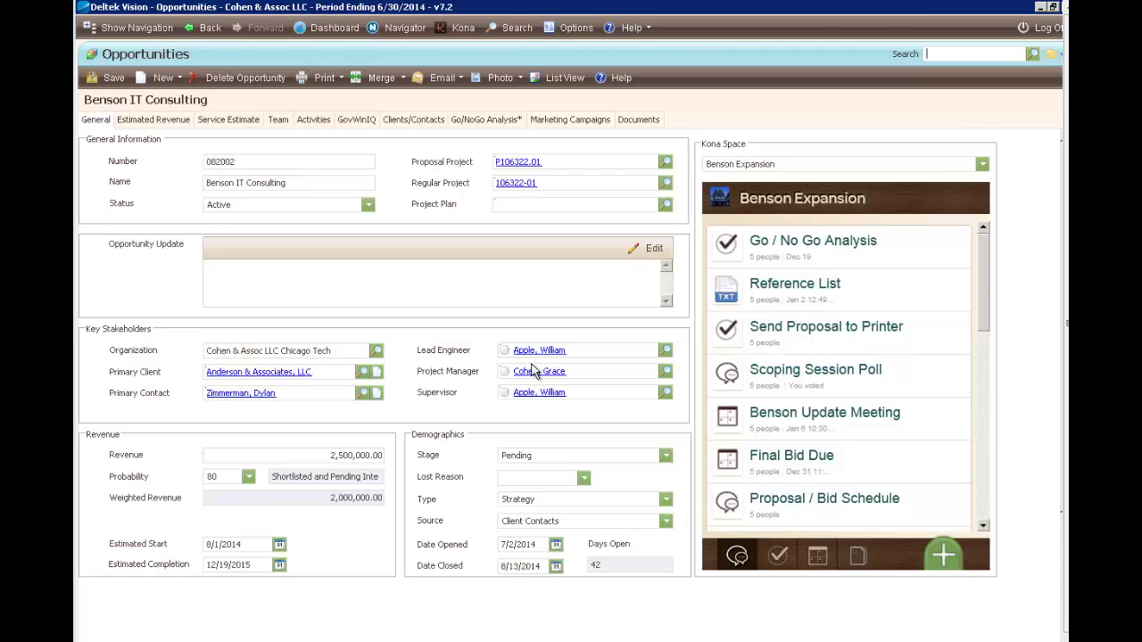
Open the opportunity's linked regular project and view the copy sources for creating a project from another record
click(524, 184)
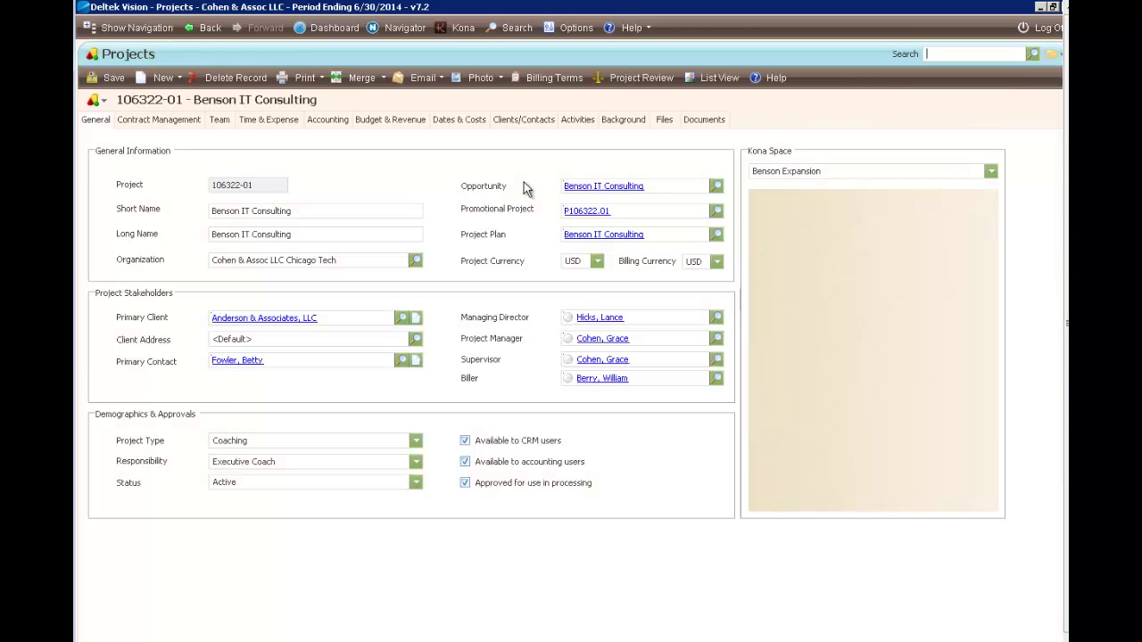
click(166, 80)
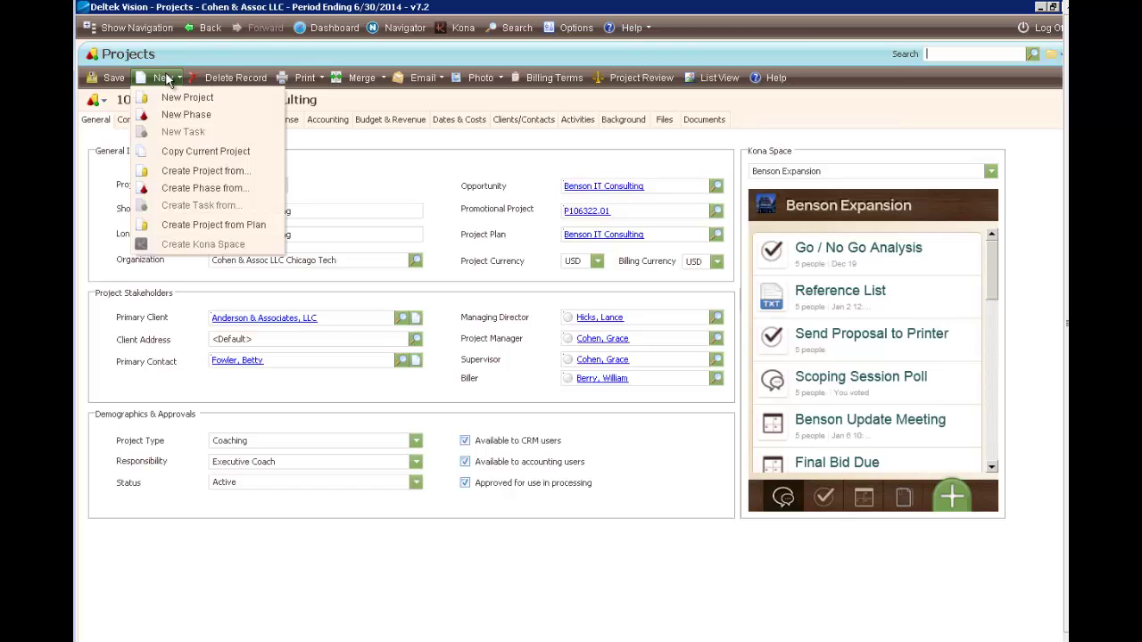
click(184, 170)
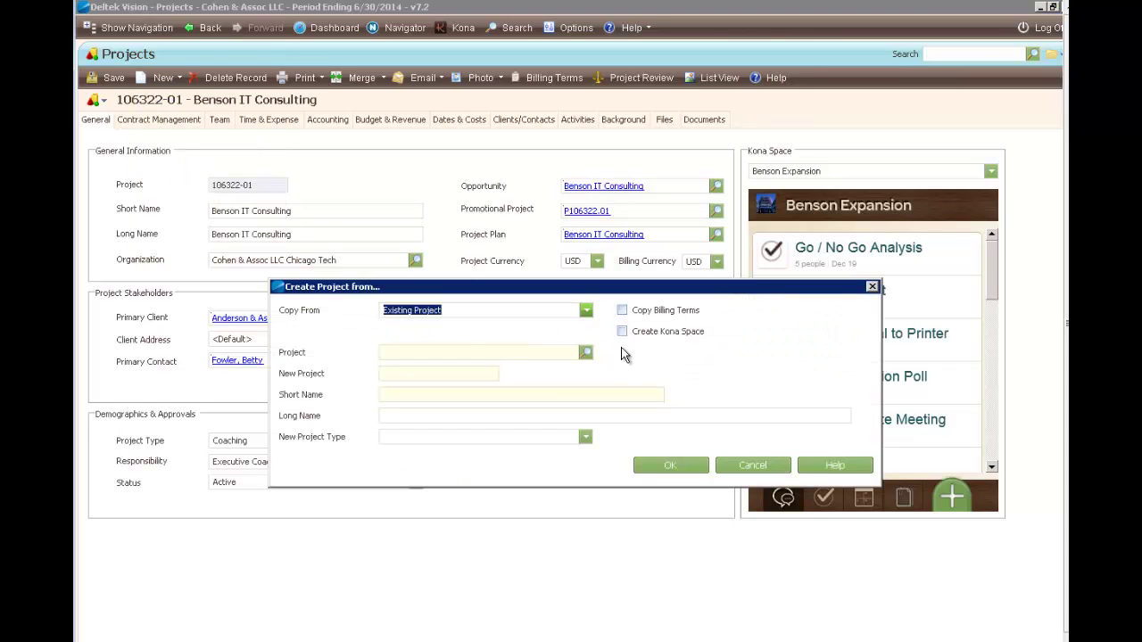
click(589, 314)
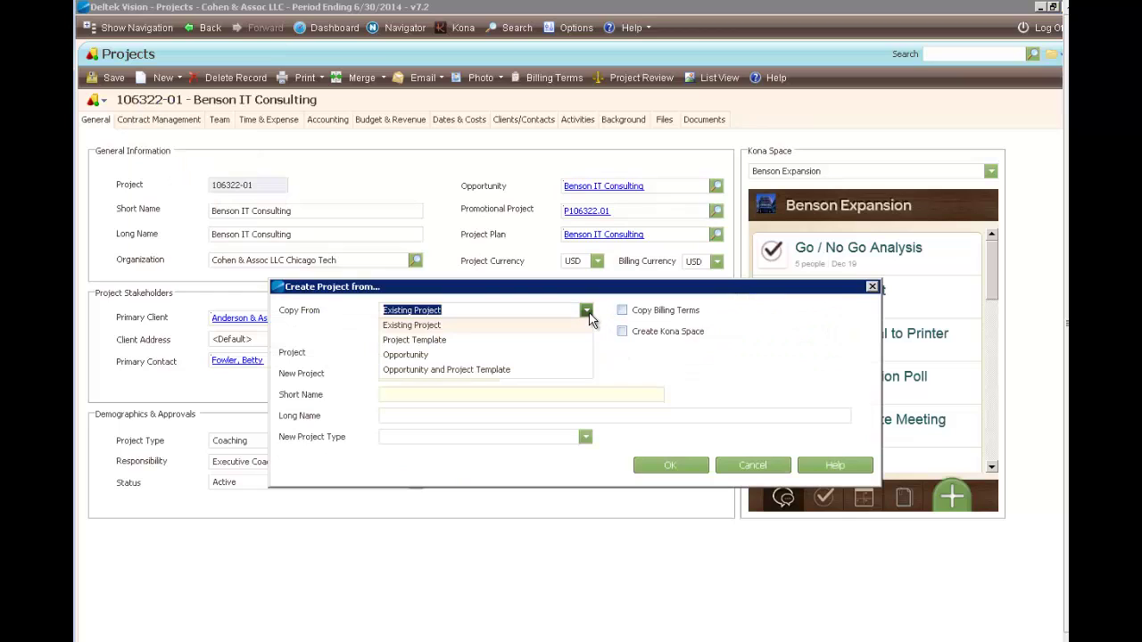
click(749, 465)
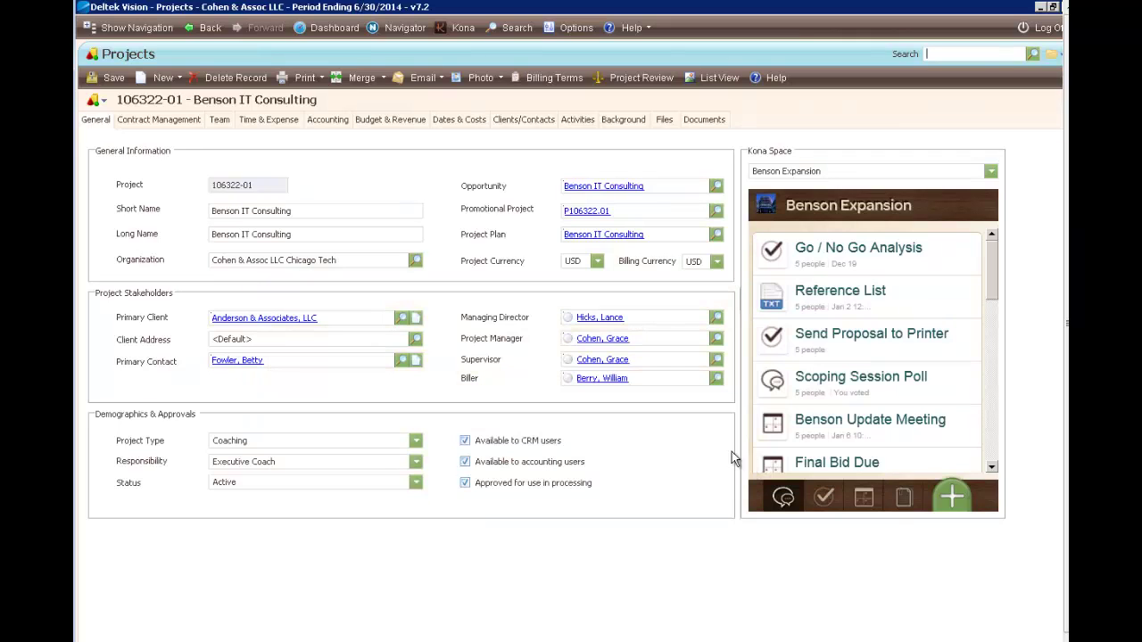
View the project's organization hierarchy, and examine the contract details of the pending and the approved contracts
click(416, 261)
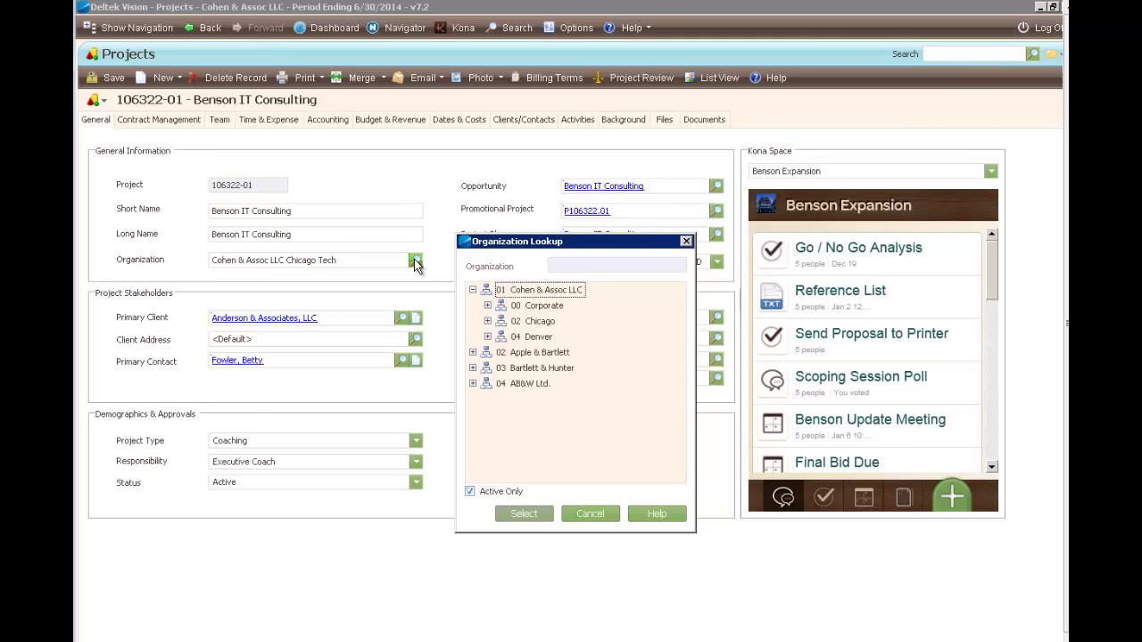
click(588, 514)
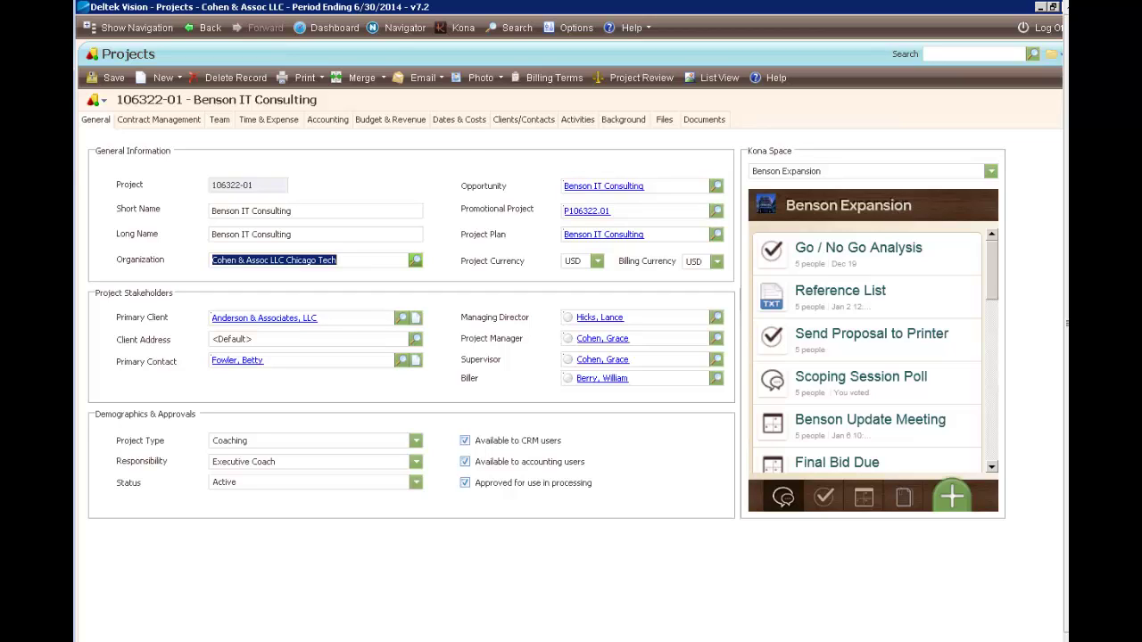
click(147, 120)
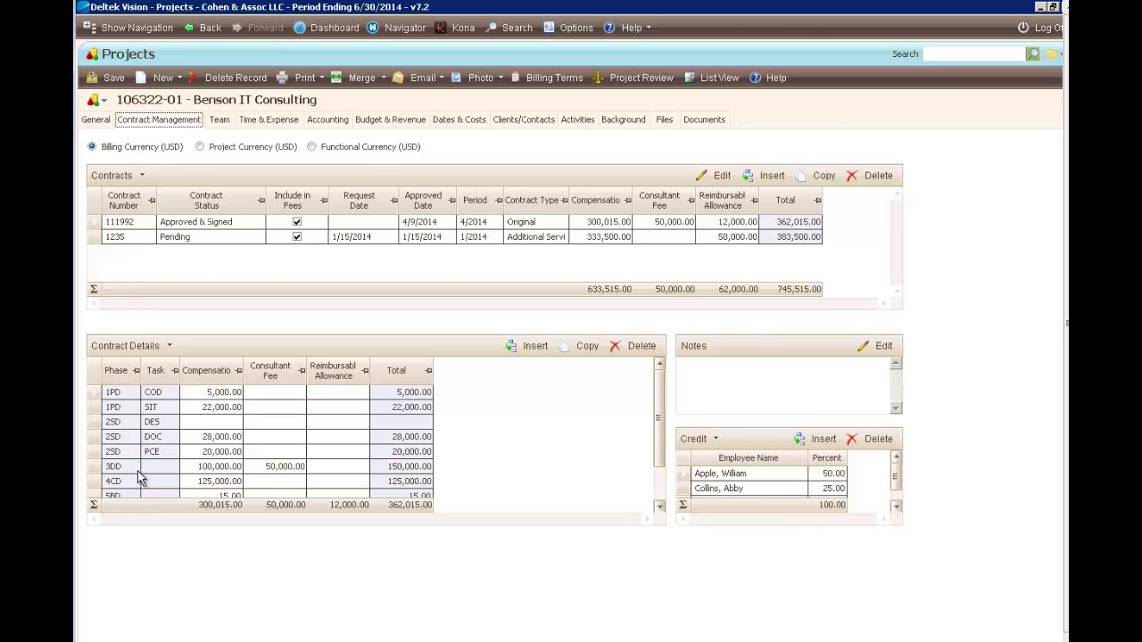
click(95, 239)
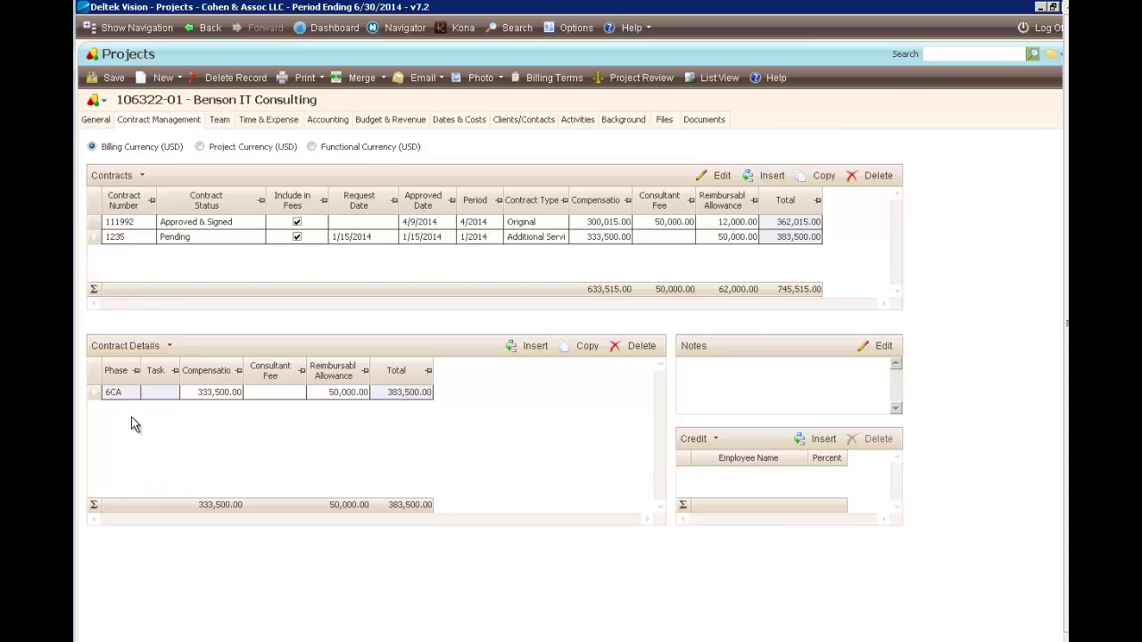
click(98, 223)
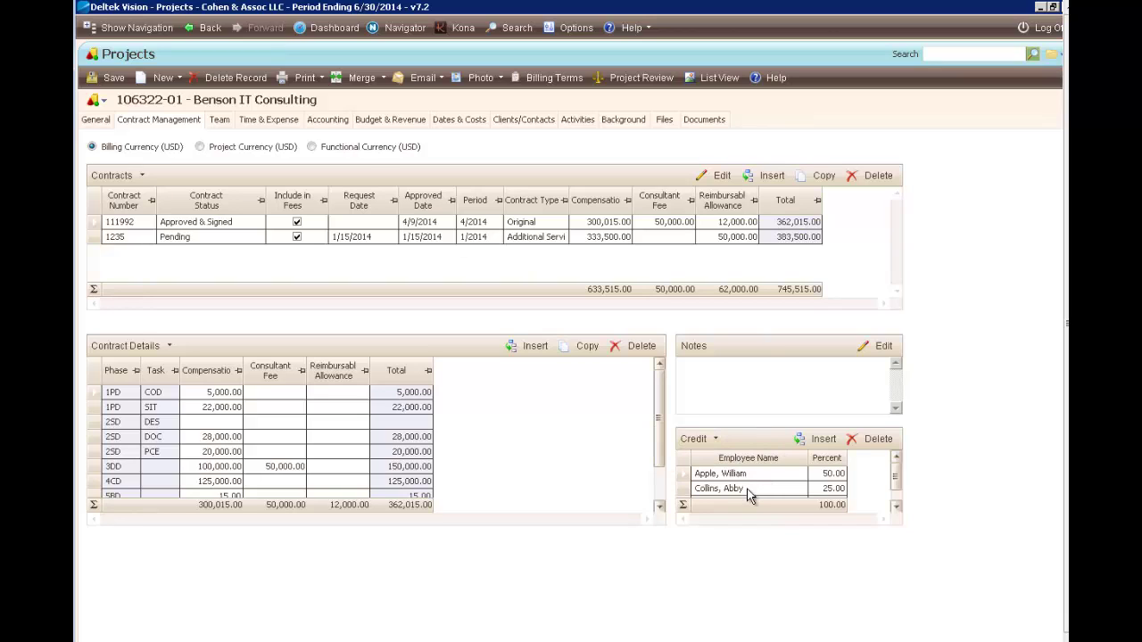
Open the project review for Benson IT Consulting and view its accounts receivable information
click(642, 79)
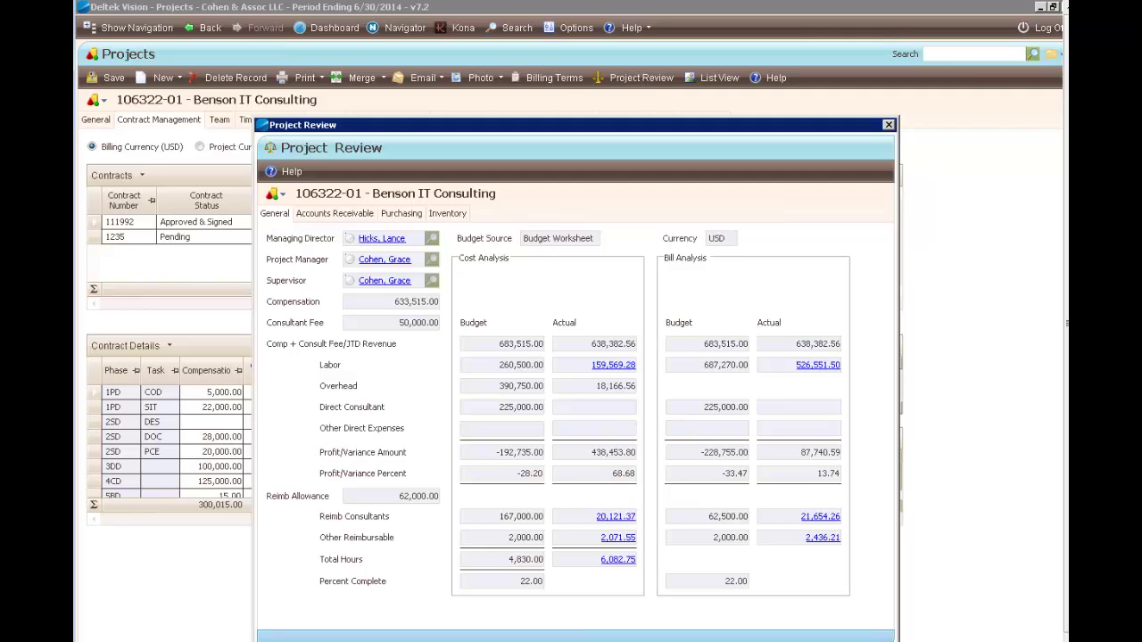
click(340, 215)
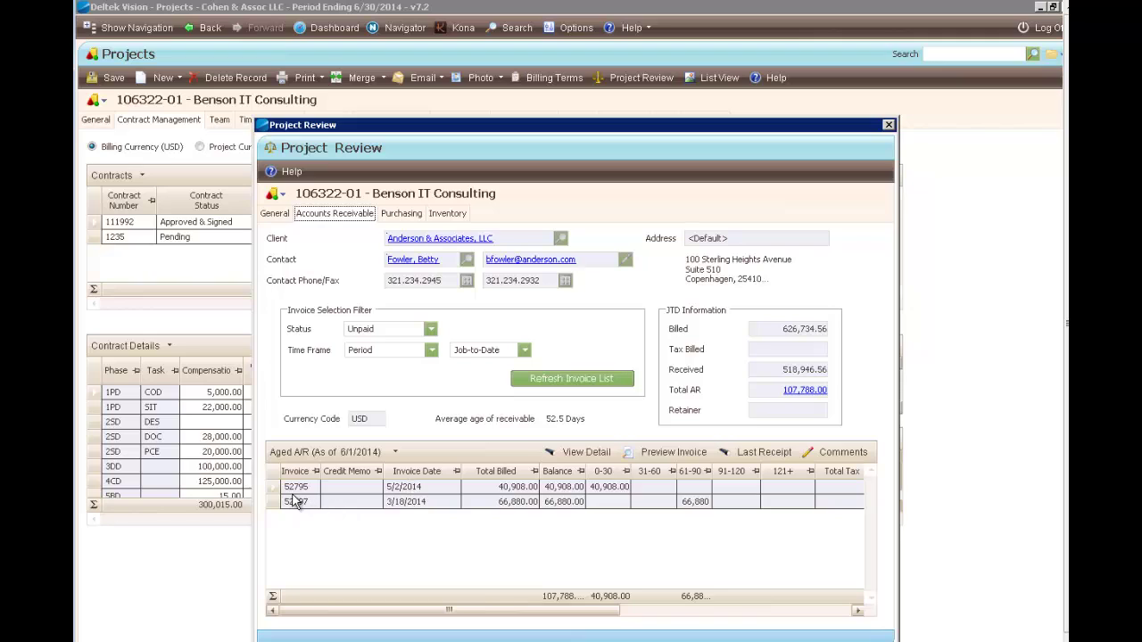
Preview the invoice from the project's aged receivables and view the options for emailing it as an Adobe PDF report
click(683, 453)
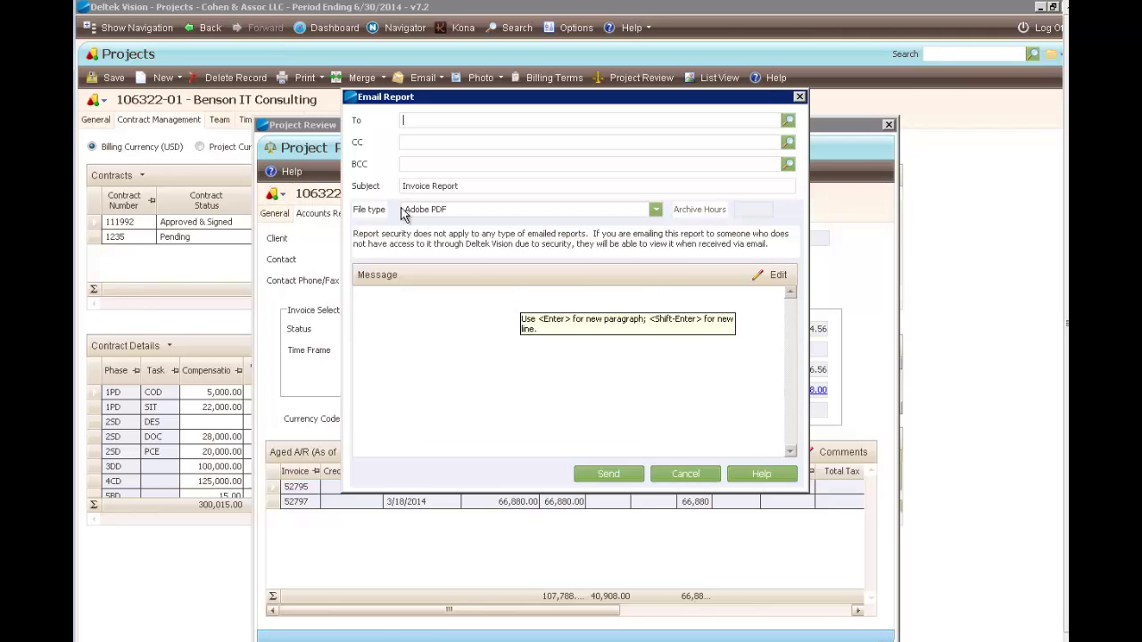
click(684, 473)
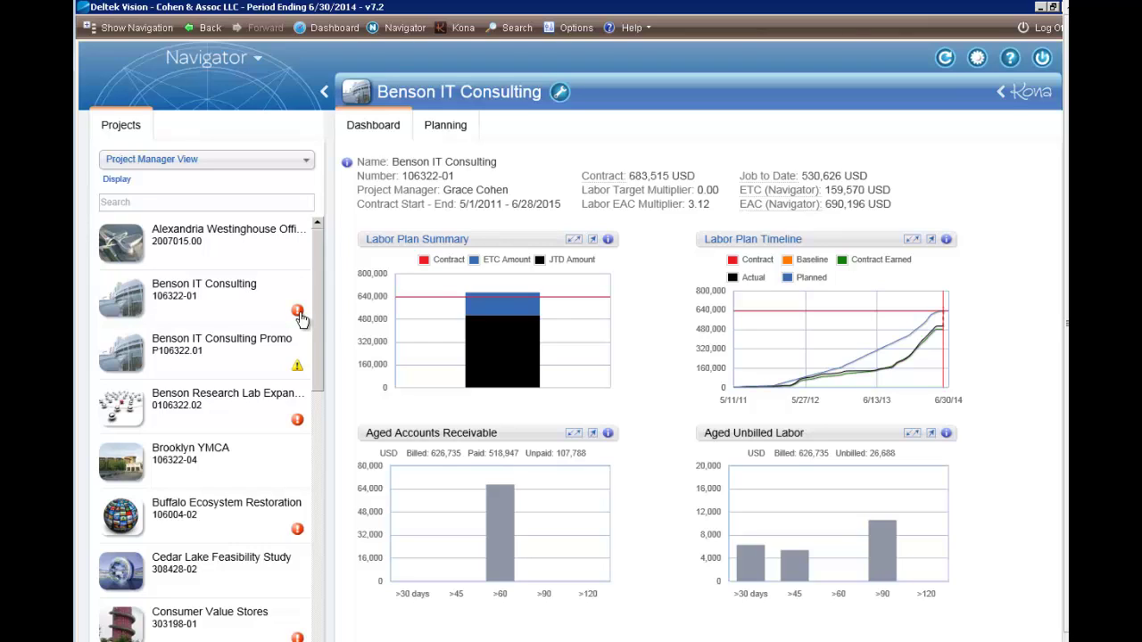
Examine the Benson IT Consulting dashboard in Navigator, including its alert, labor timeline and aged receivables, and open its planning view
mouse_move(299, 313)
mouse_move(807, 383)
mouse_move(497, 526)
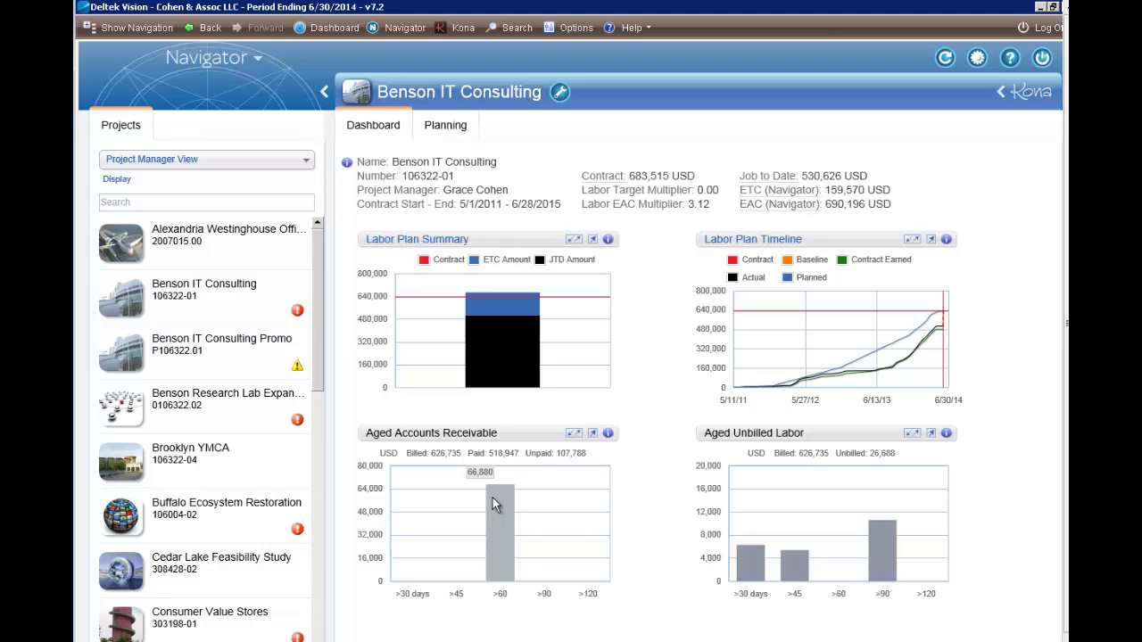
click(446, 134)
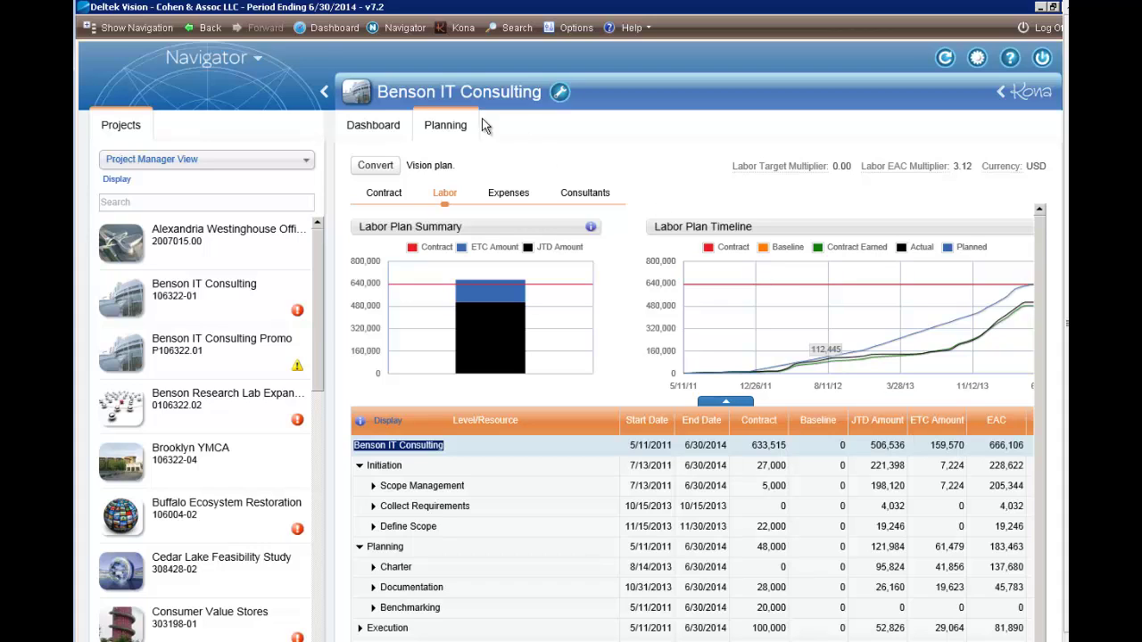
Switch Navigator to the Employee view to see the timesheets, and reopen the choice of Navigator views
click(252, 60)
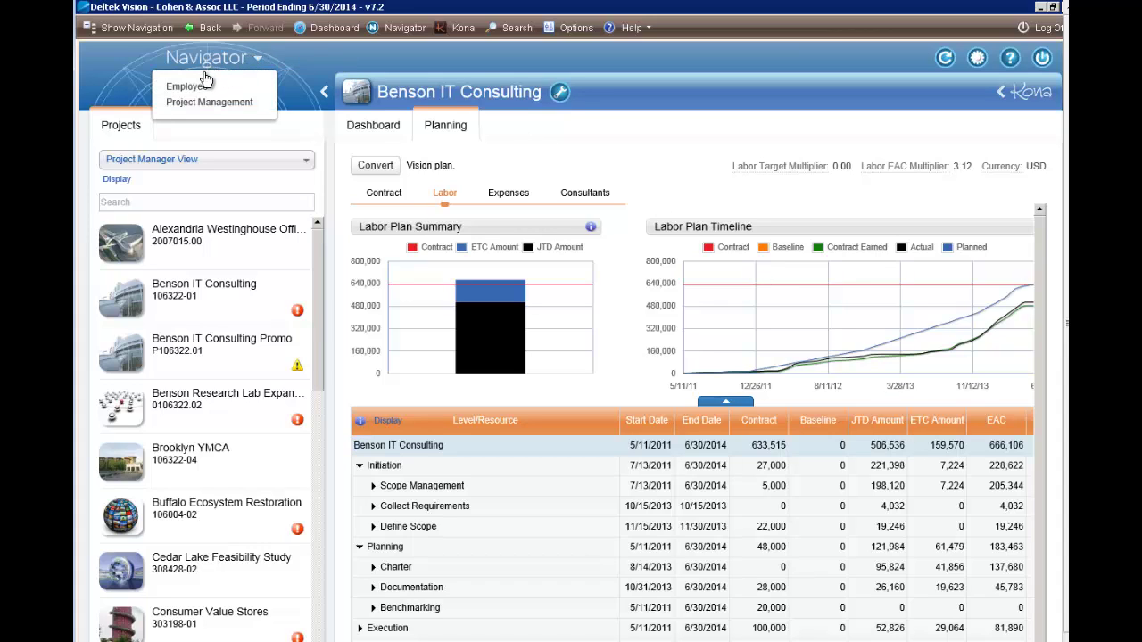
click(189, 87)
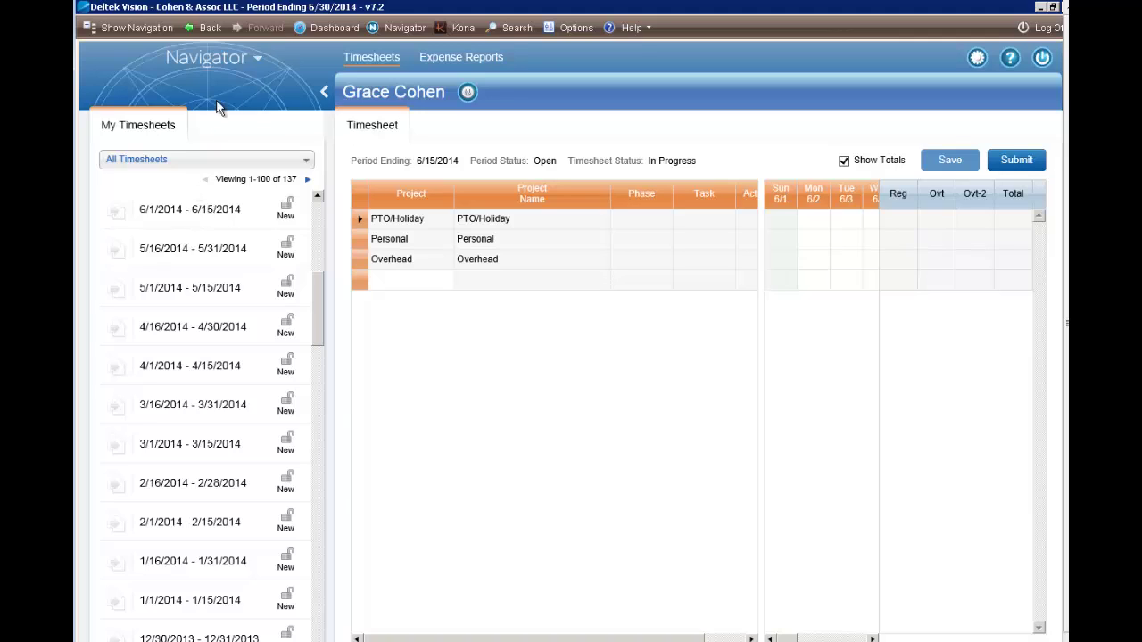
click(247, 66)
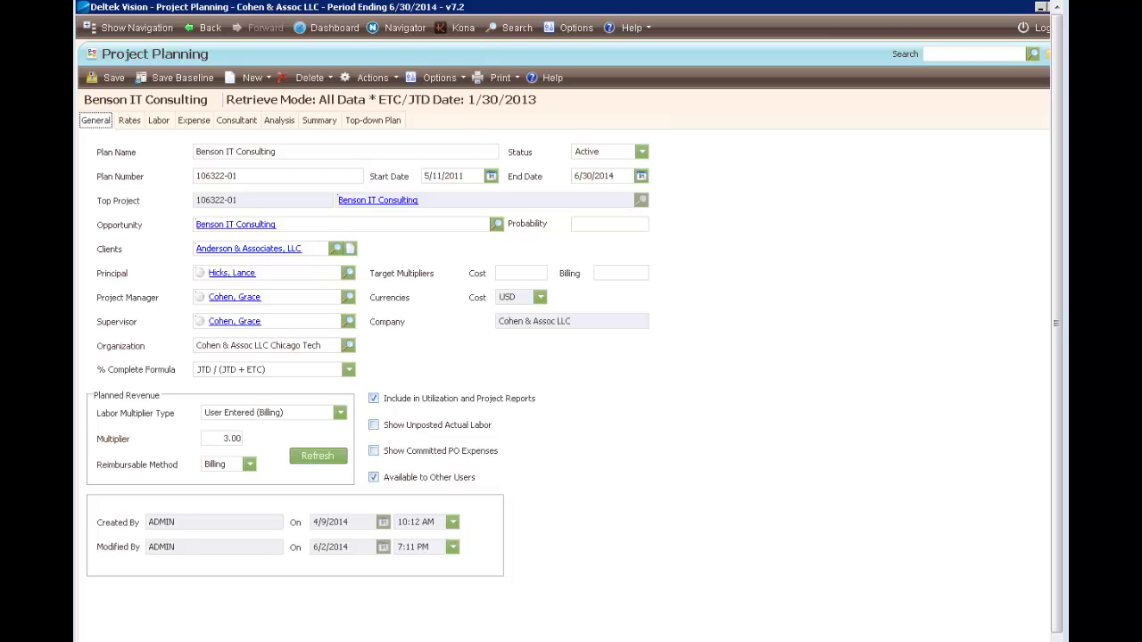
Open the labor plan of Benson IT Consulting and widen the timeline area to show more periods
click(158, 122)
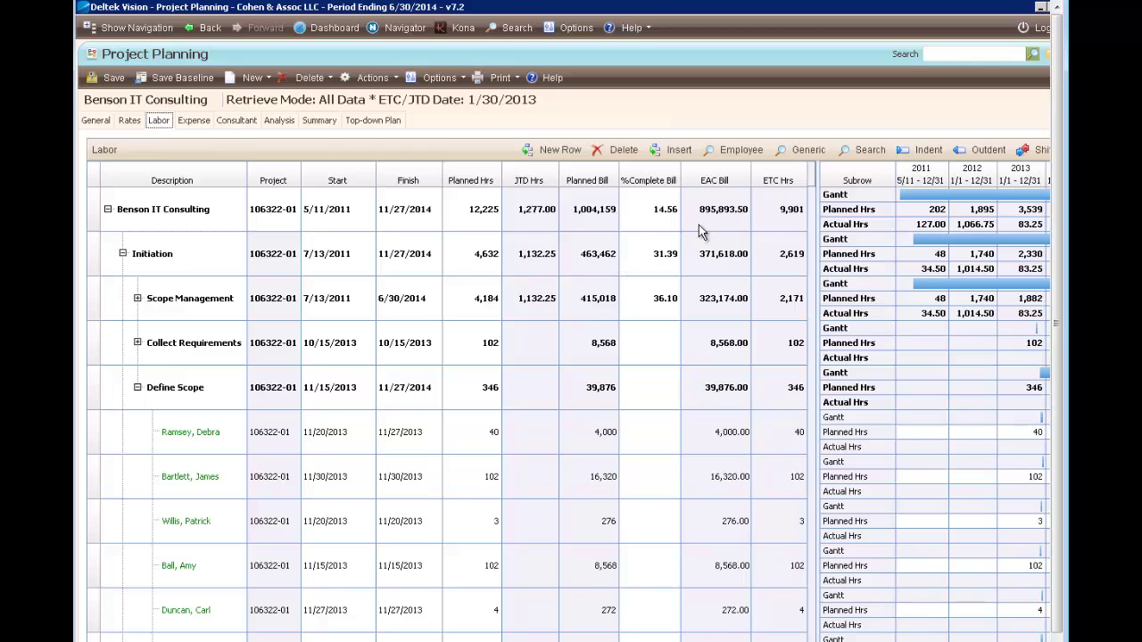
click(809, 220)
drag(809, 220, 703, 223)
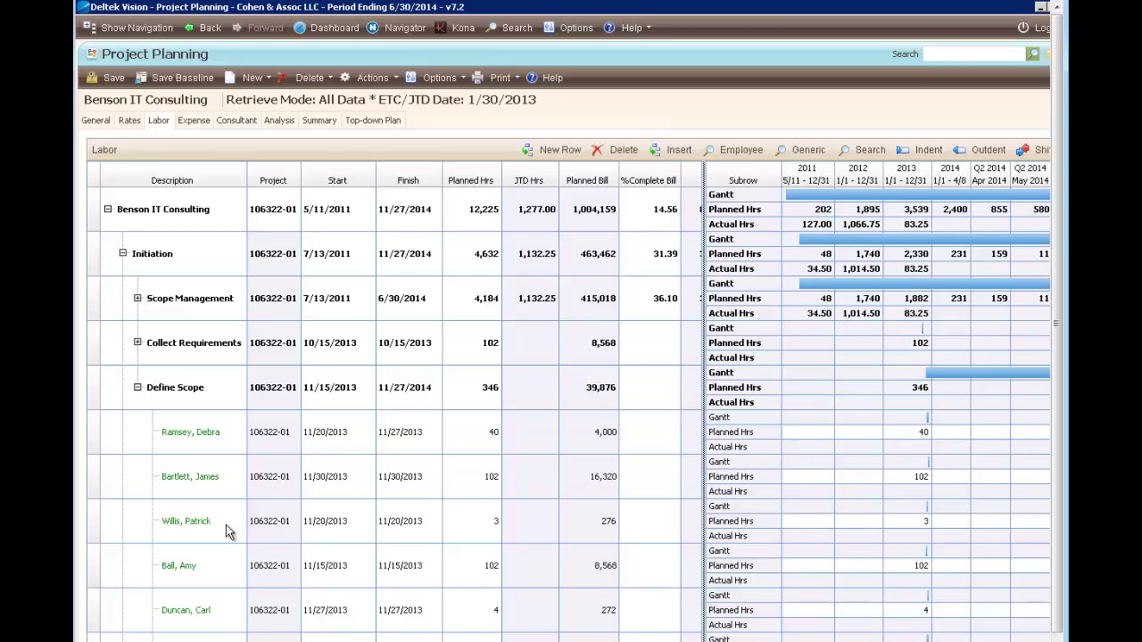
Delete the first three employee assignments under Define Scope and replace that task's generic Consultant with a named employee
key(Delete)
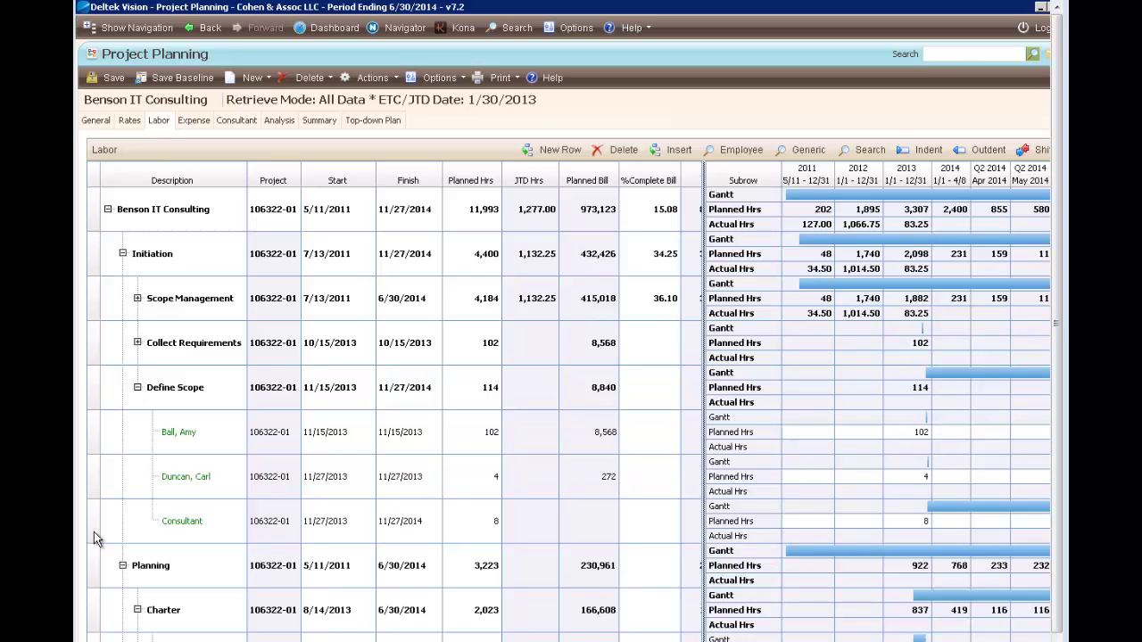
click(173, 521)
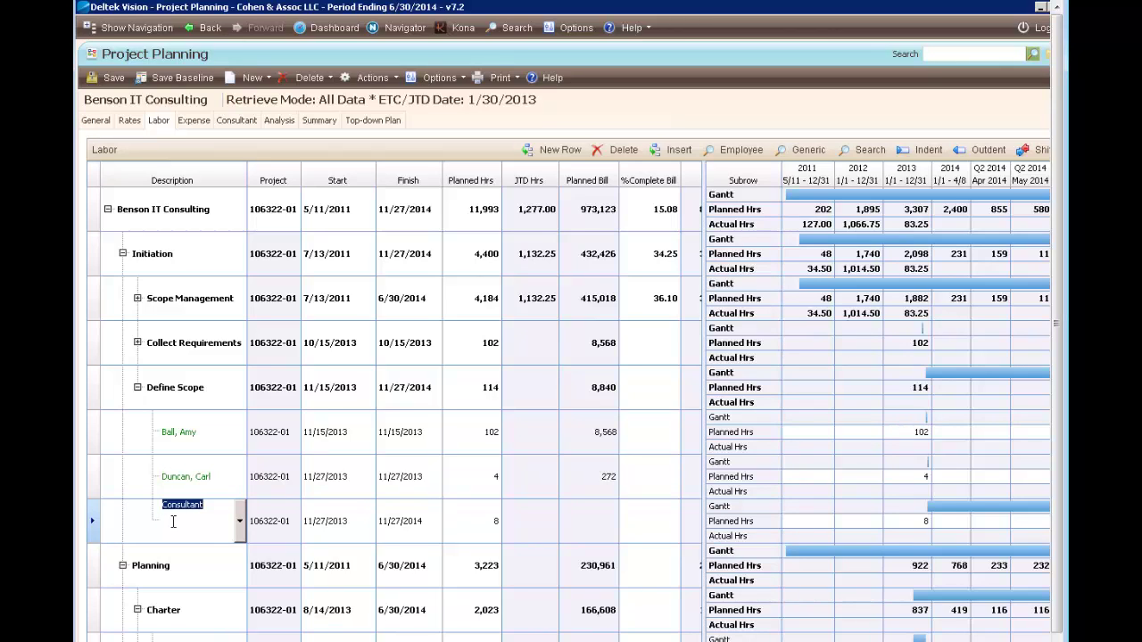
text(apple)
key(Tab)
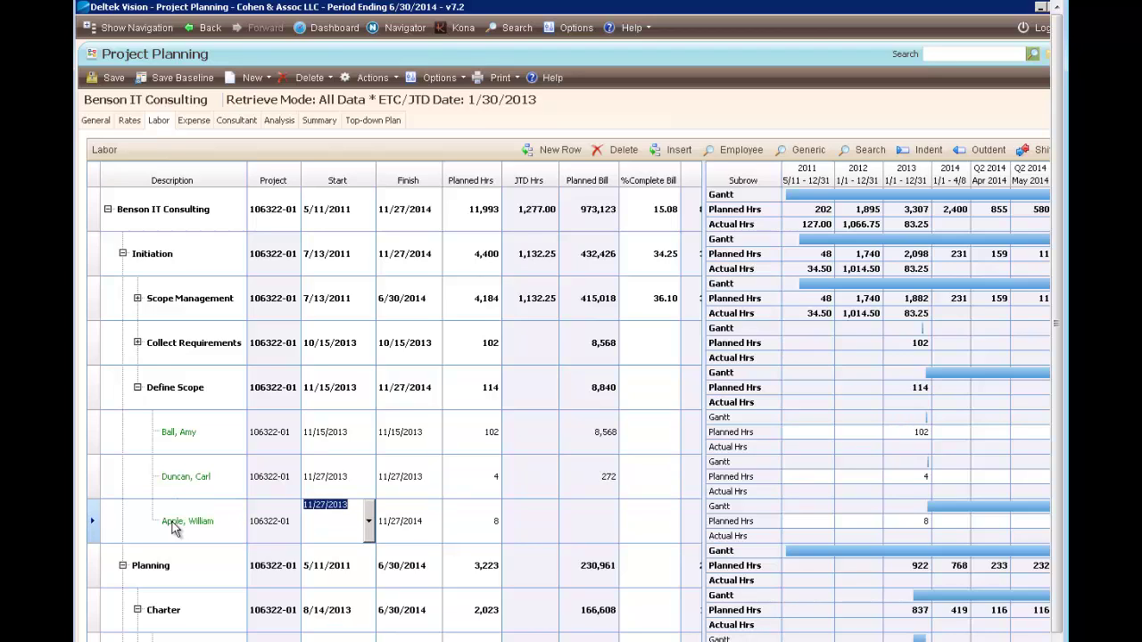
View the weekly utilization by plan of the employee newly assigned to Define Scope
right_click(96, 527)
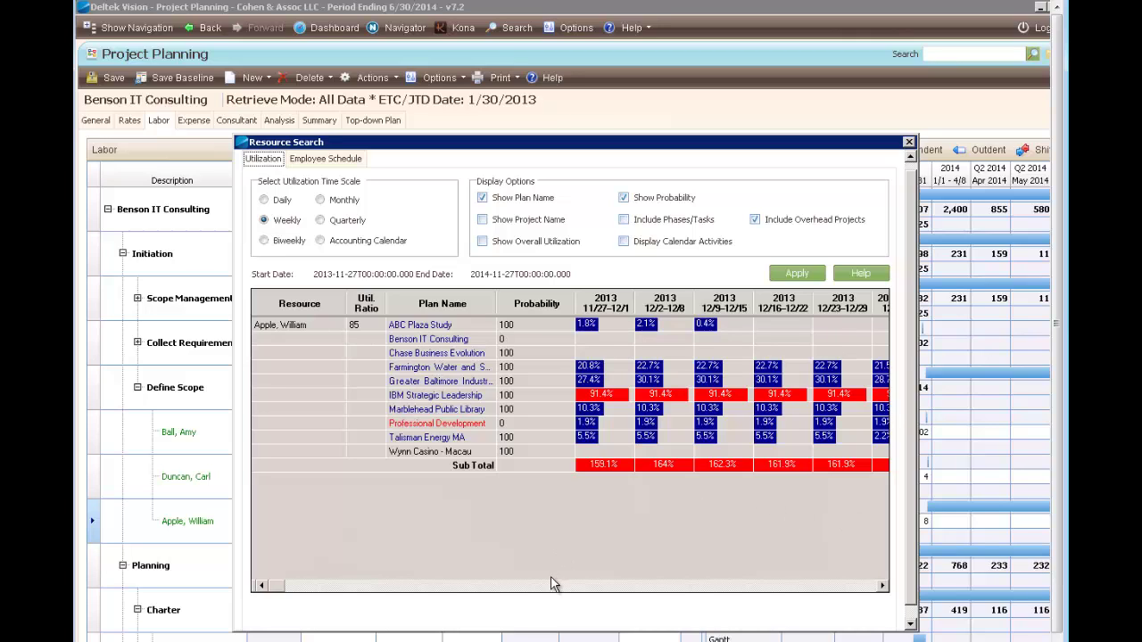
scroll(547, 589, right, 1)
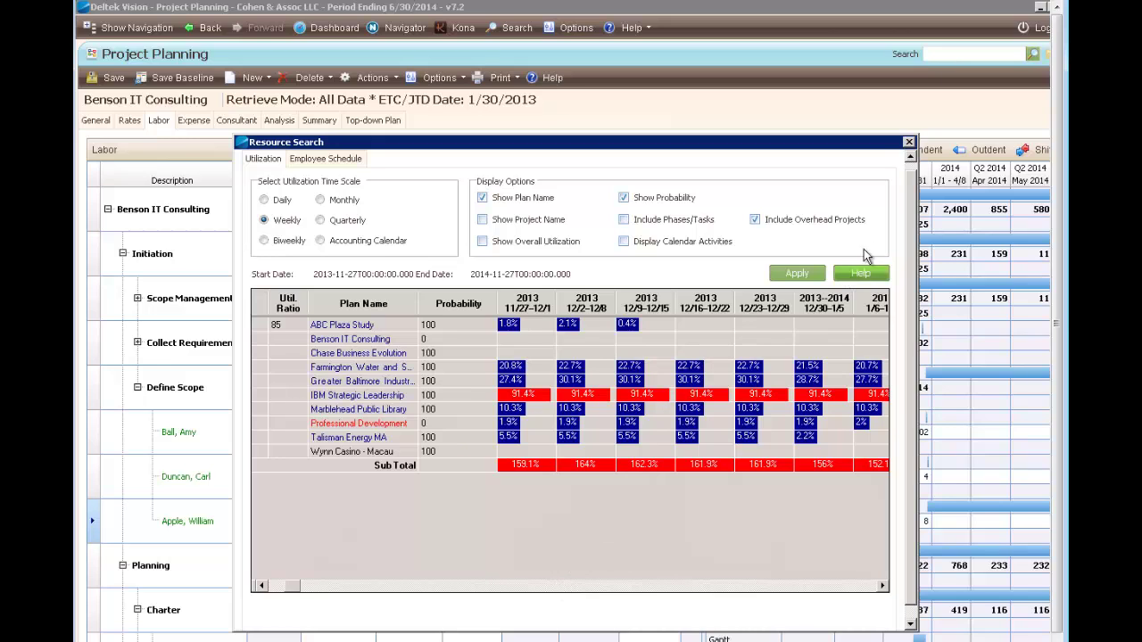
click(908, 143)
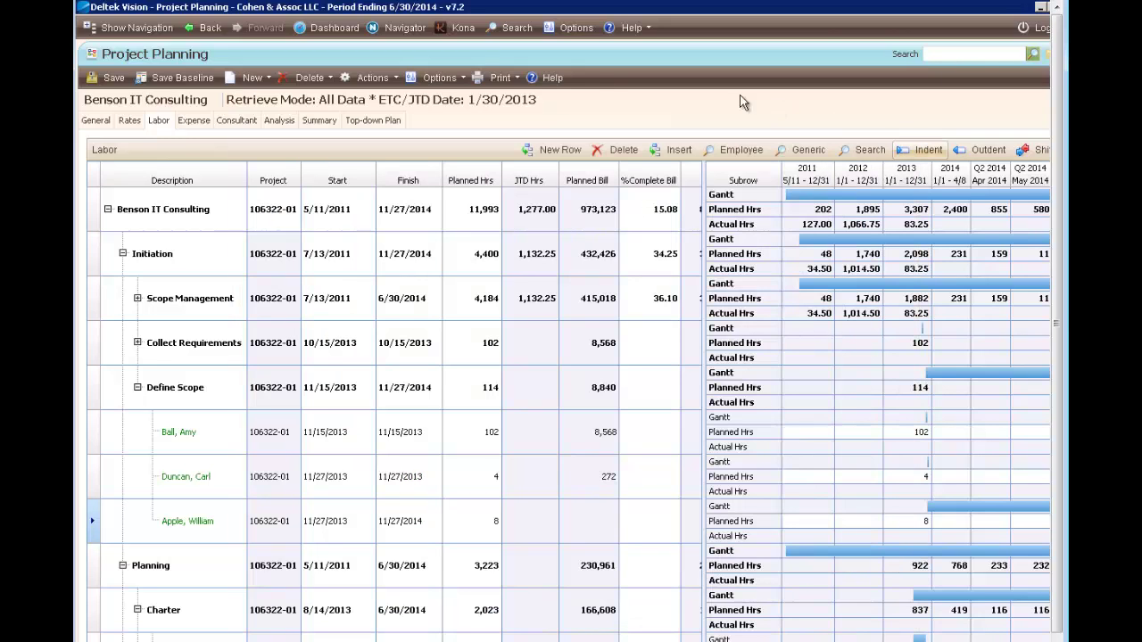
Review the plan's expenses and consultants, and its multiplier, revenue and billing summary
click(193, 120)
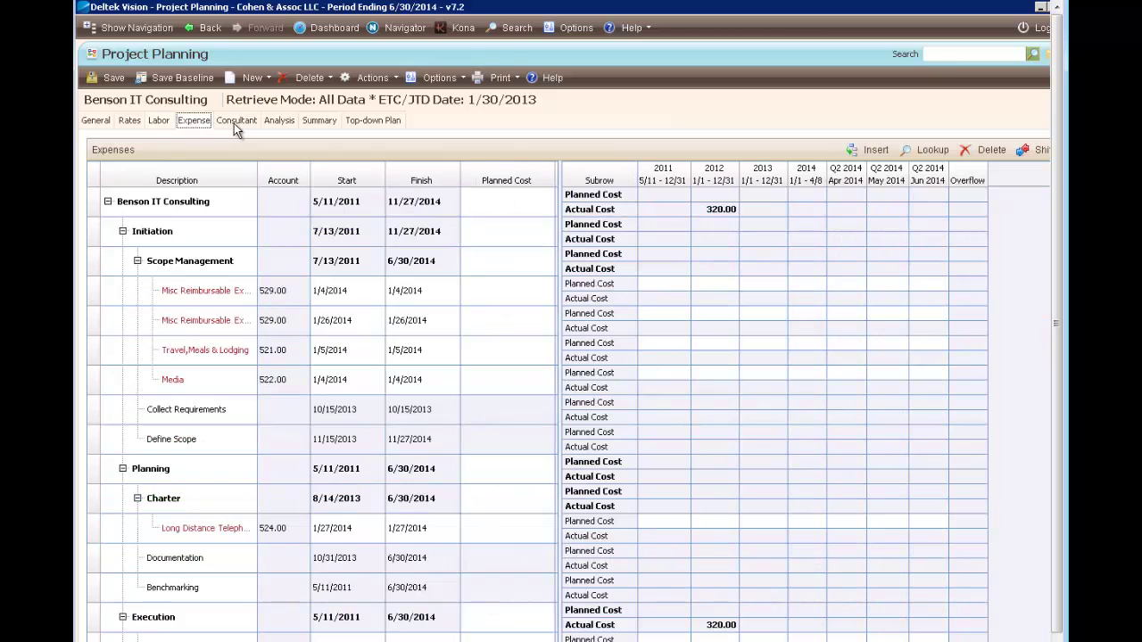
click(237, 122)
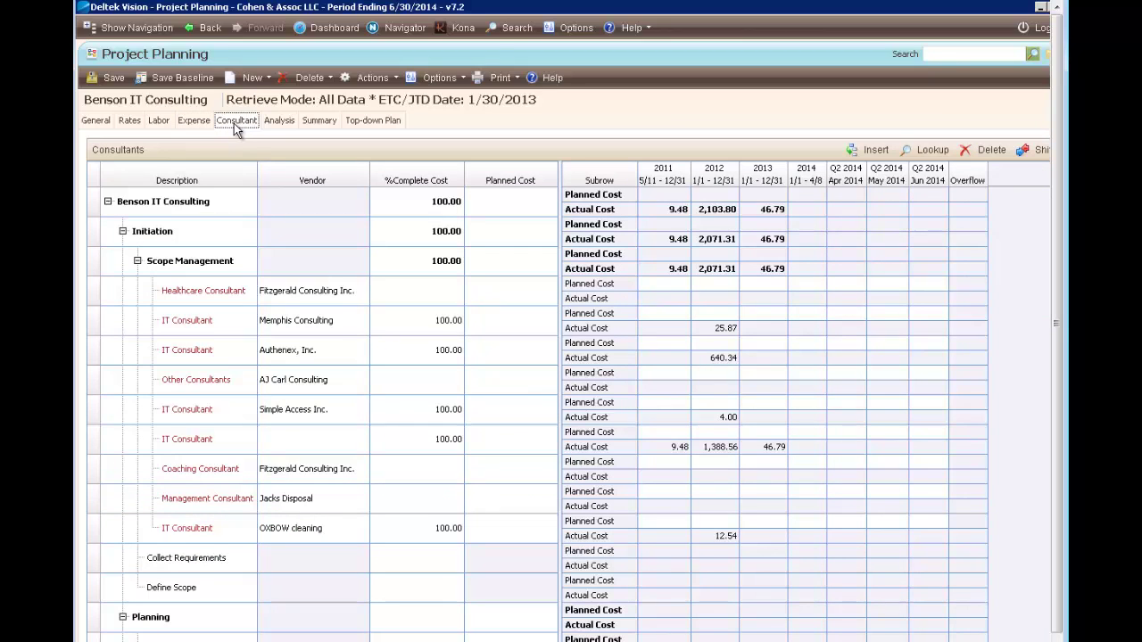
click(324, 126)
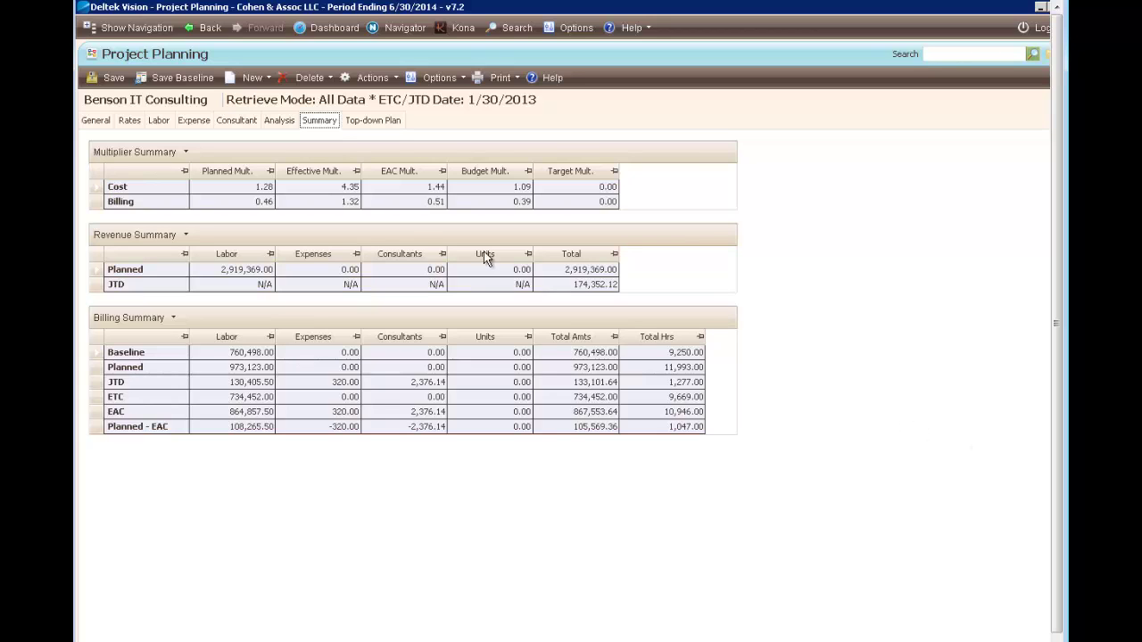
Open Resource Utilization, search for resources with the existing criteria and view the legend of schedule colors and booking symbols
click(138, 27)
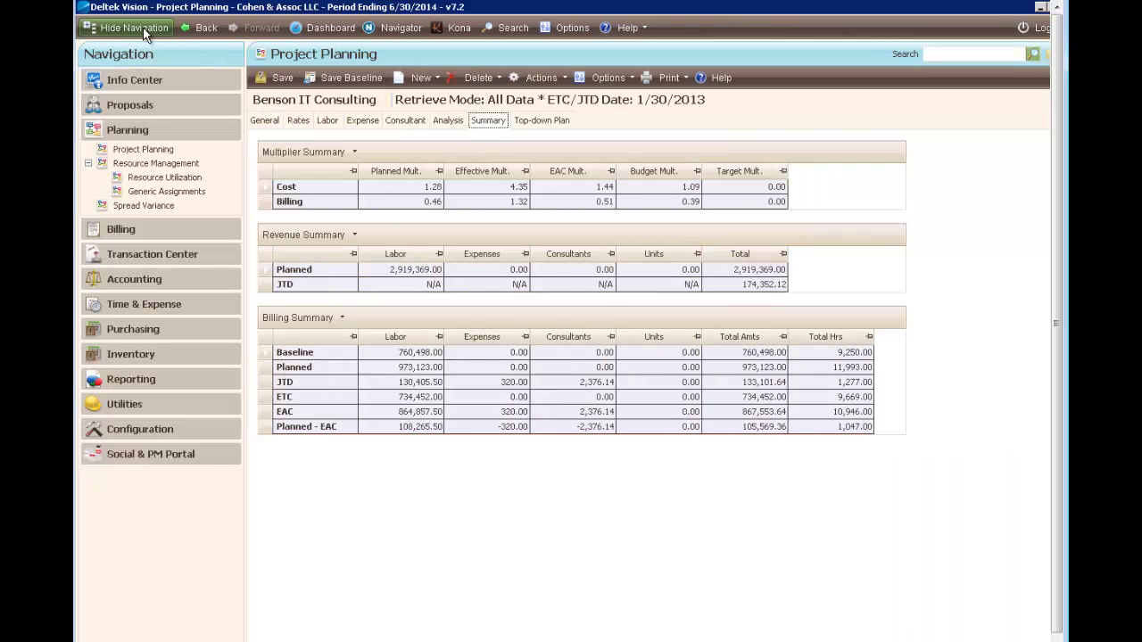
click(143, 180)
click(589, 438)
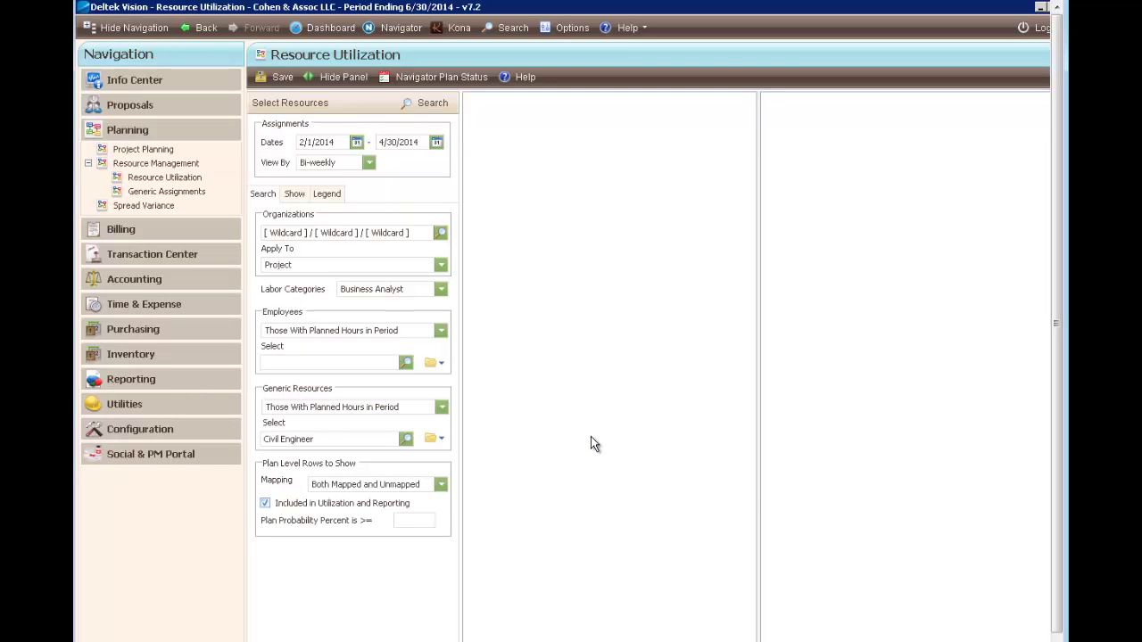
click(428, 103)
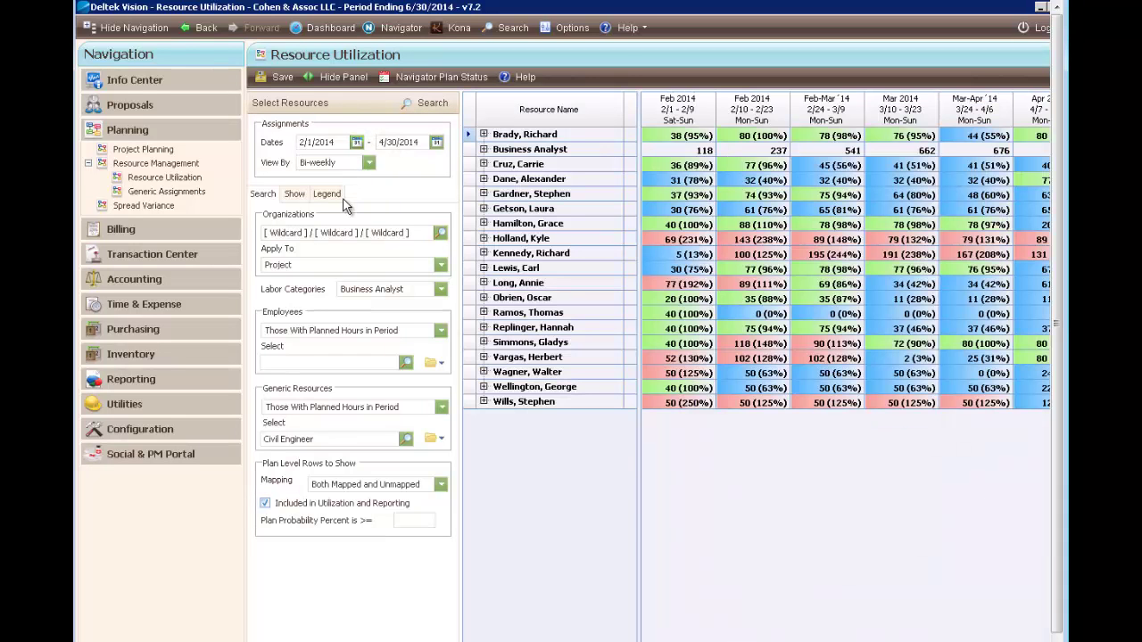
click(336, 195)
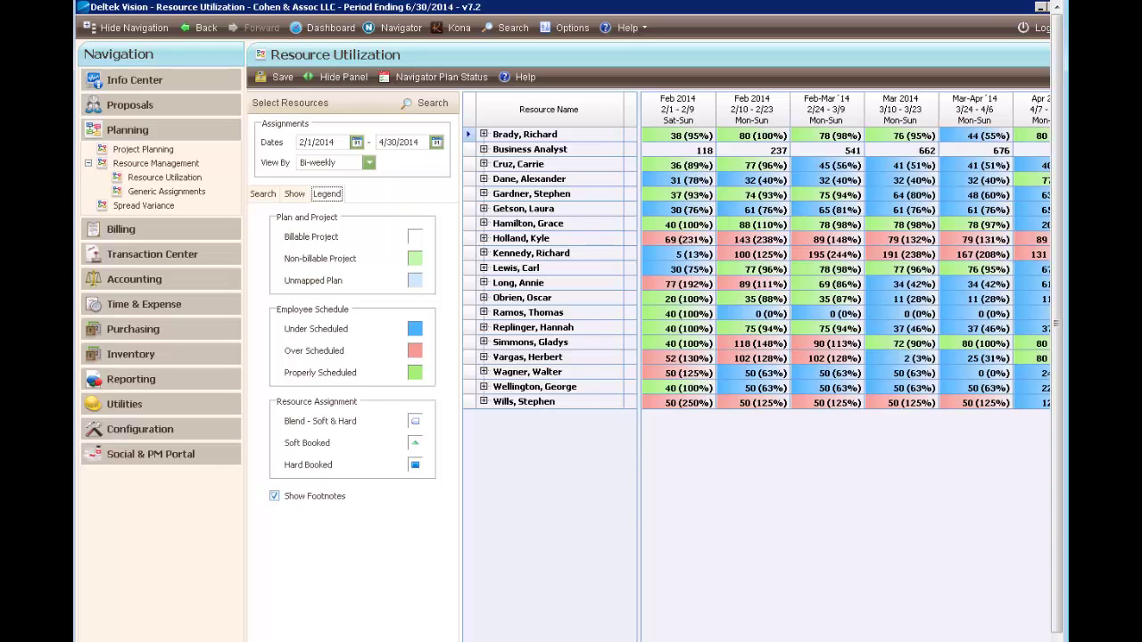
Move 100 percent of the 231% scheduled employee's Benson IT Consulting hours for 2/1/2014 - 2/9/2014 to another employee, entering that employee's surname
click(482, 238)
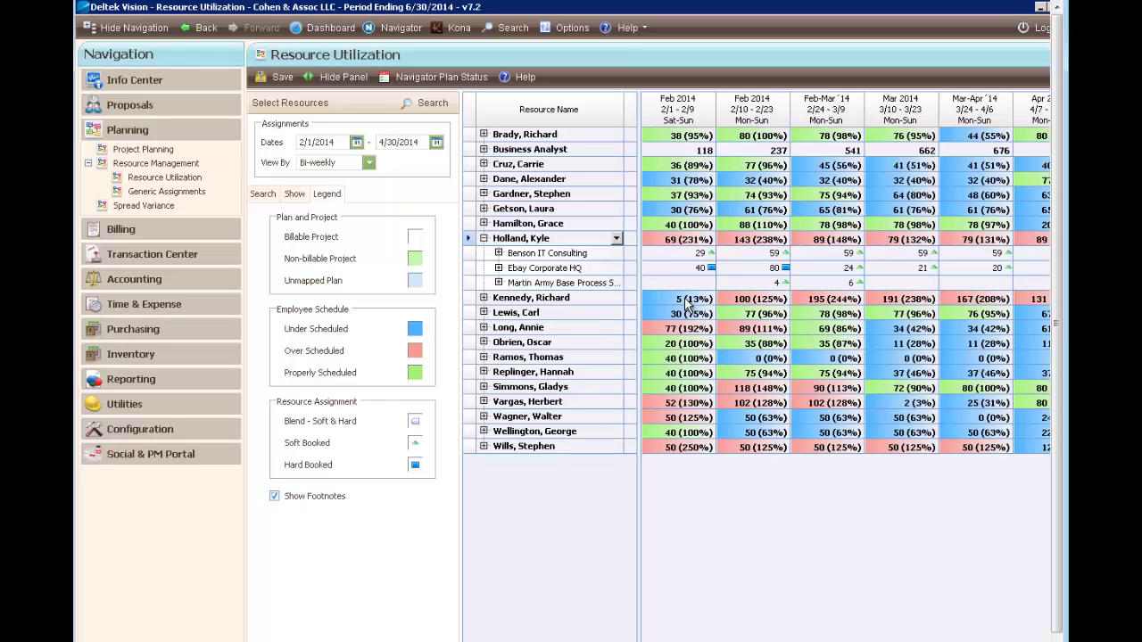
click(707, 254)
click(711, 254)
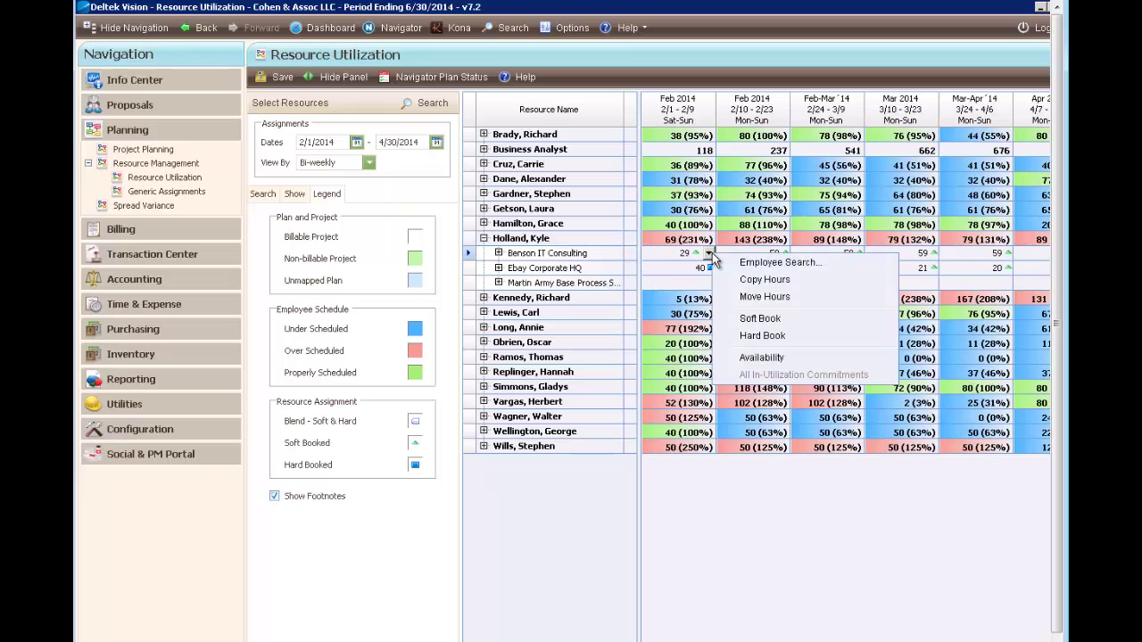
click(748, 299)
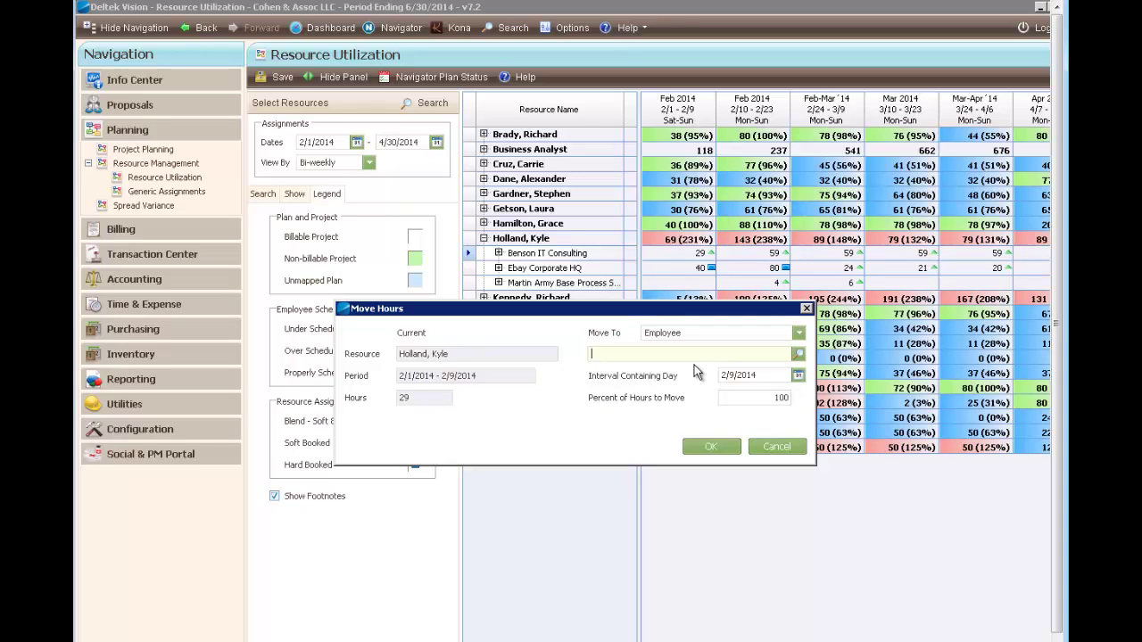
text(getson)
key(Tab)
key(Tab)
click(718, 445)
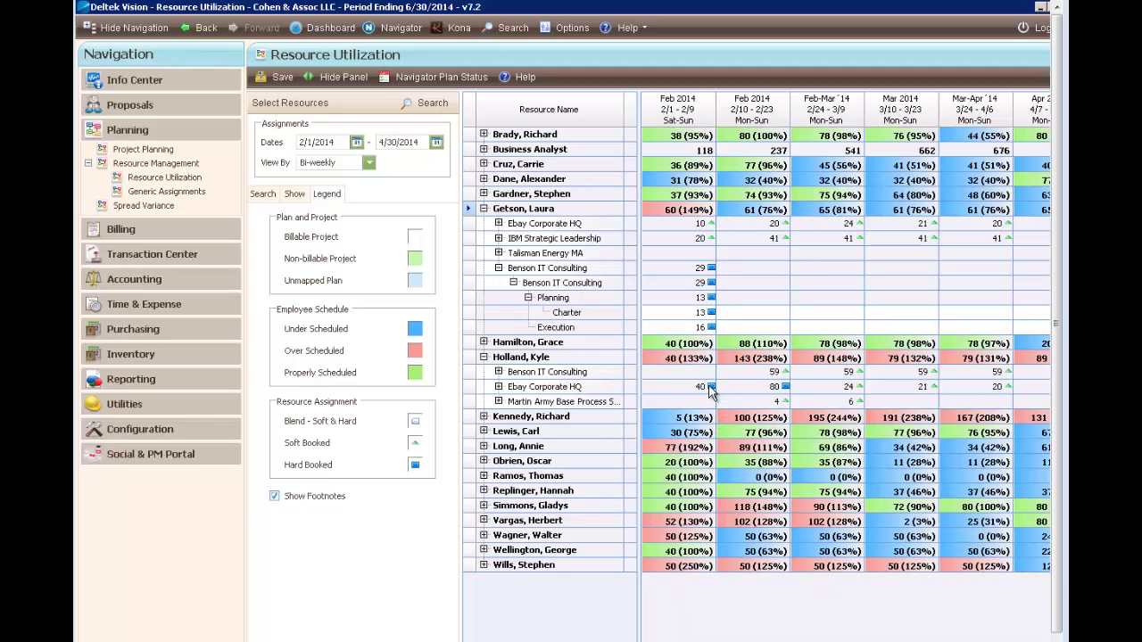
Search for employees without the Administrative and DB skill criteria, and reassign the Ebay Corporate HQ hours for 2/1/2014 - 2/9/2014 to the match
click(711, 386)
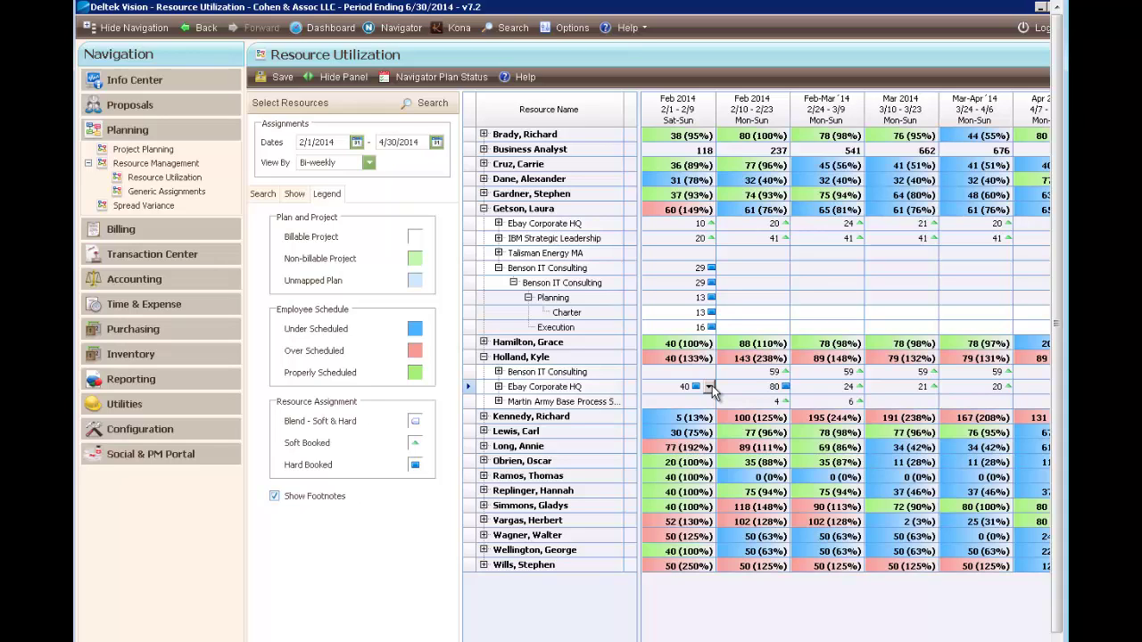
click(711, 387)
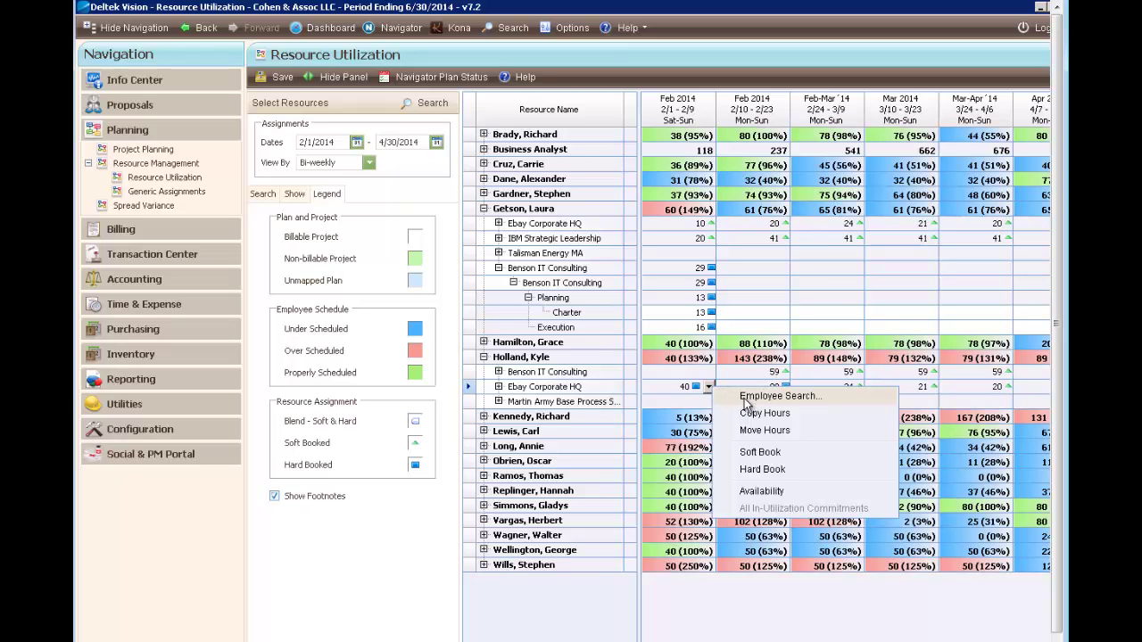
click(747, 401)
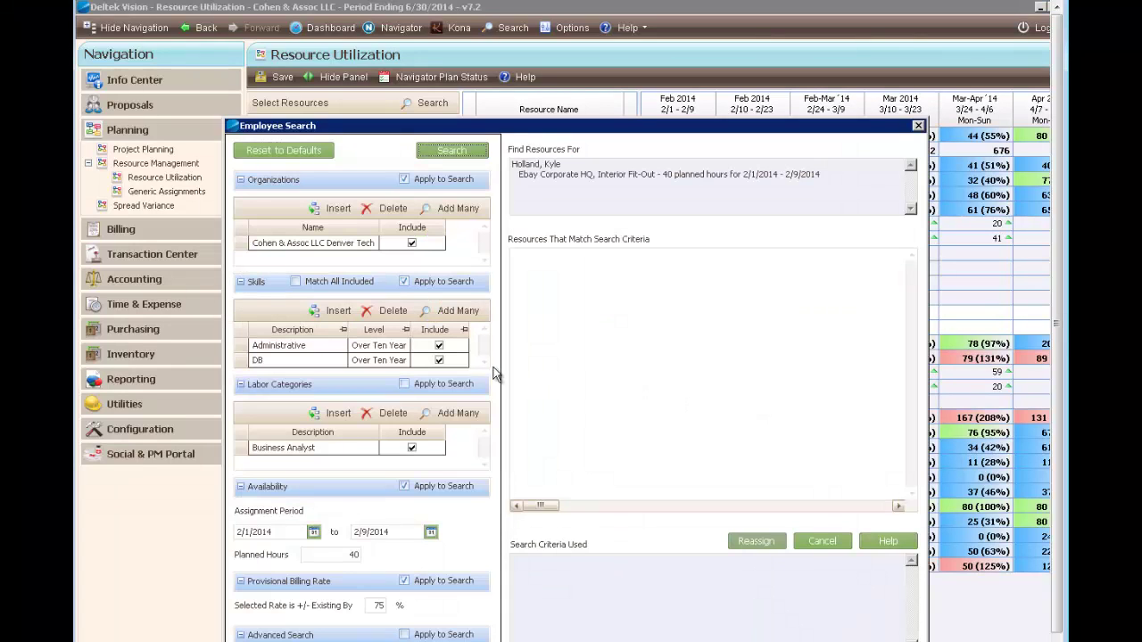
click(439, 346)
click(439, 360)
click(457, 150)
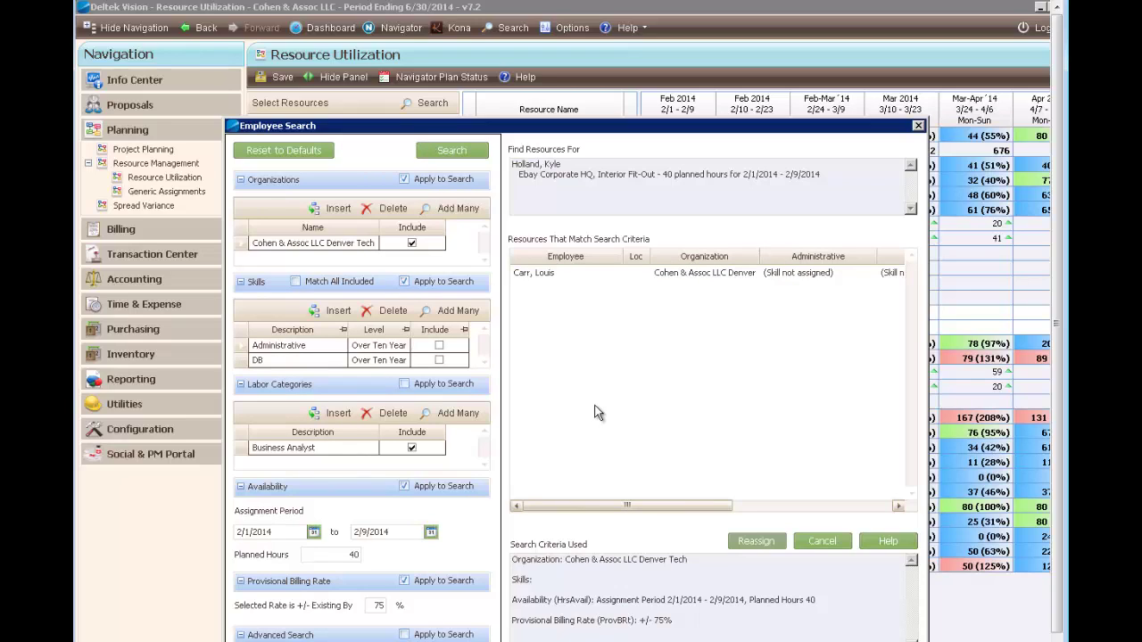
click(529, 276)
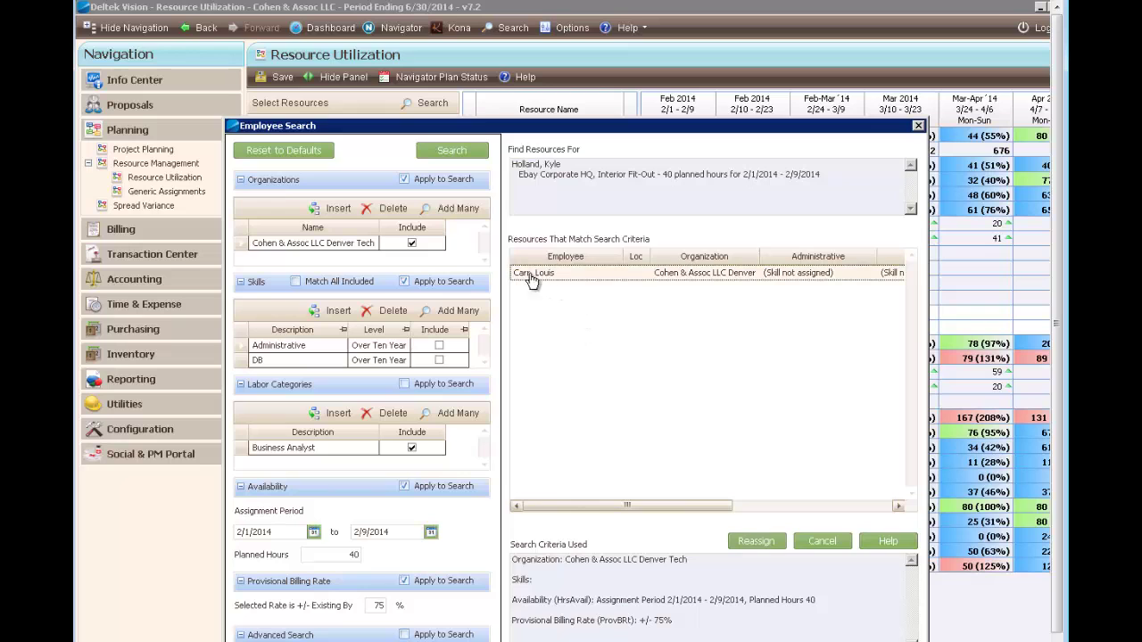
click(755, 541)
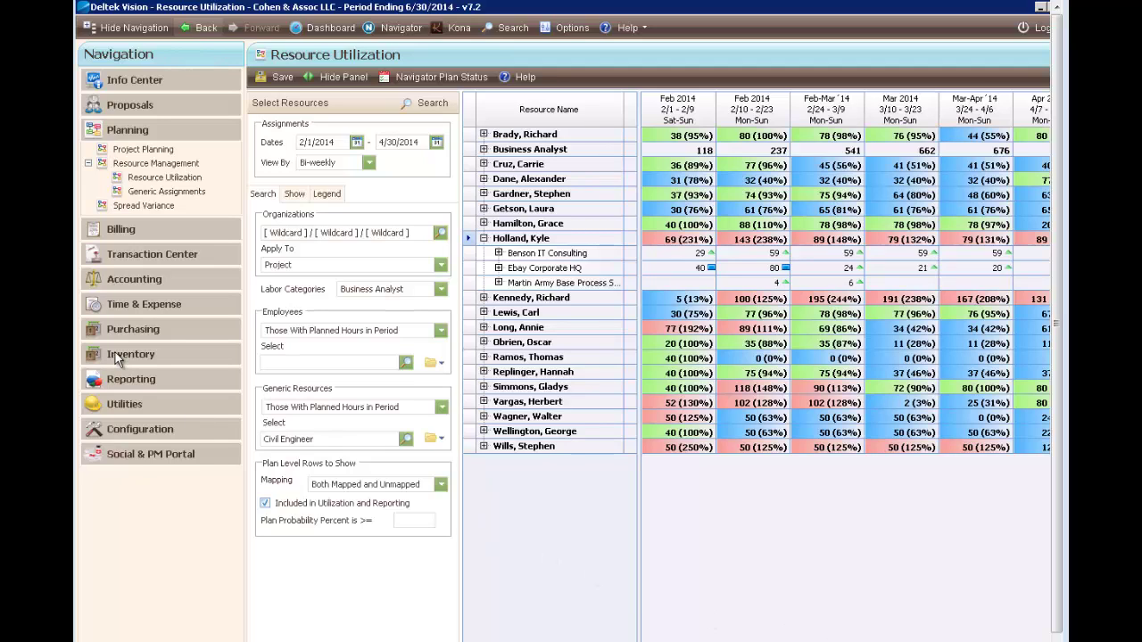
Open the timesheet for the period 6/1/2014 - 6/15/2014 and hide the navigation pane
click(132, 303)
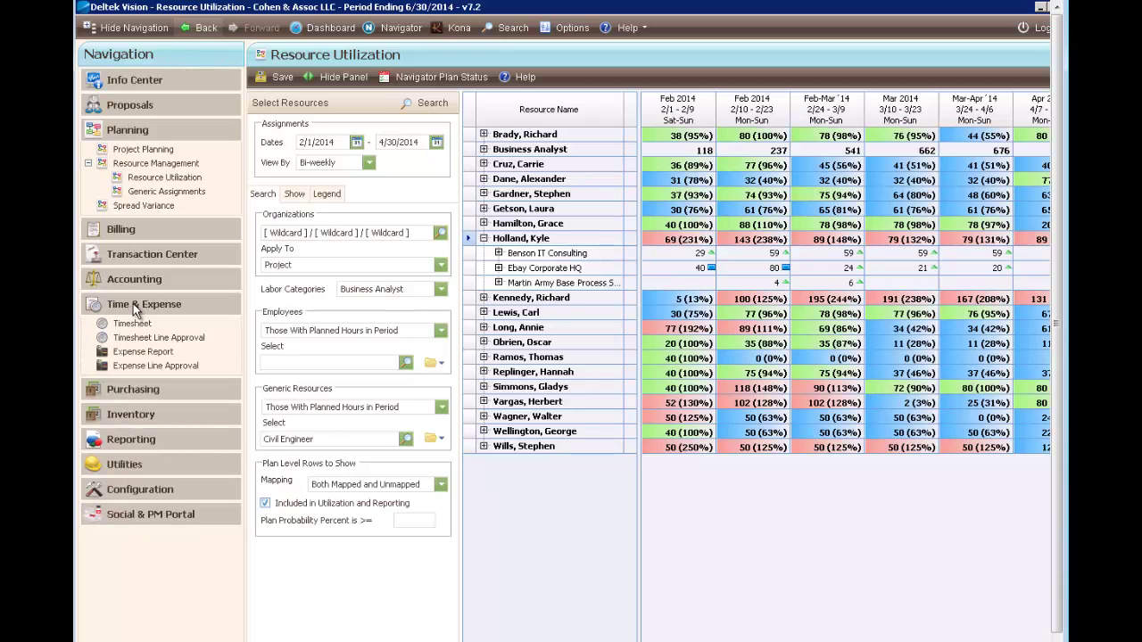
click(134, 324)
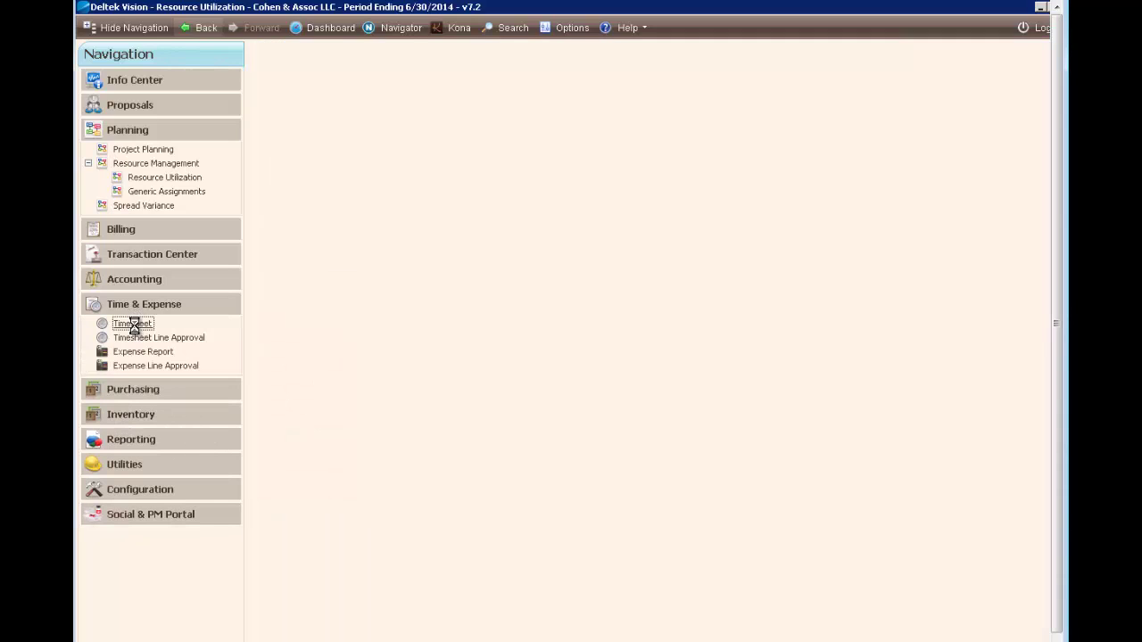
click(518, 433)
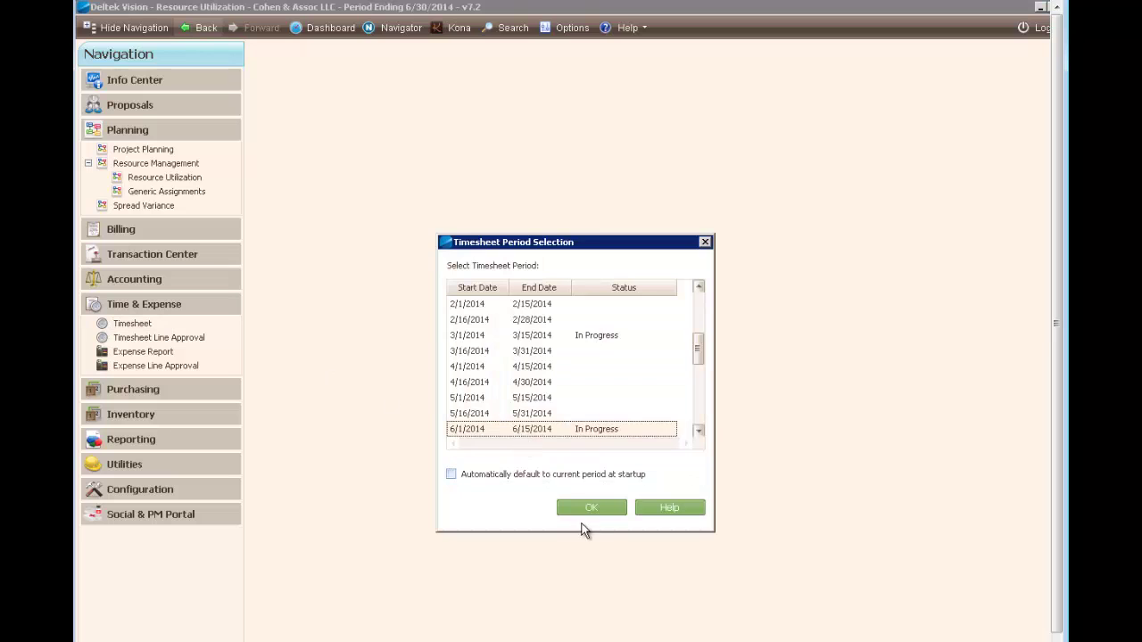
click(592, 508)
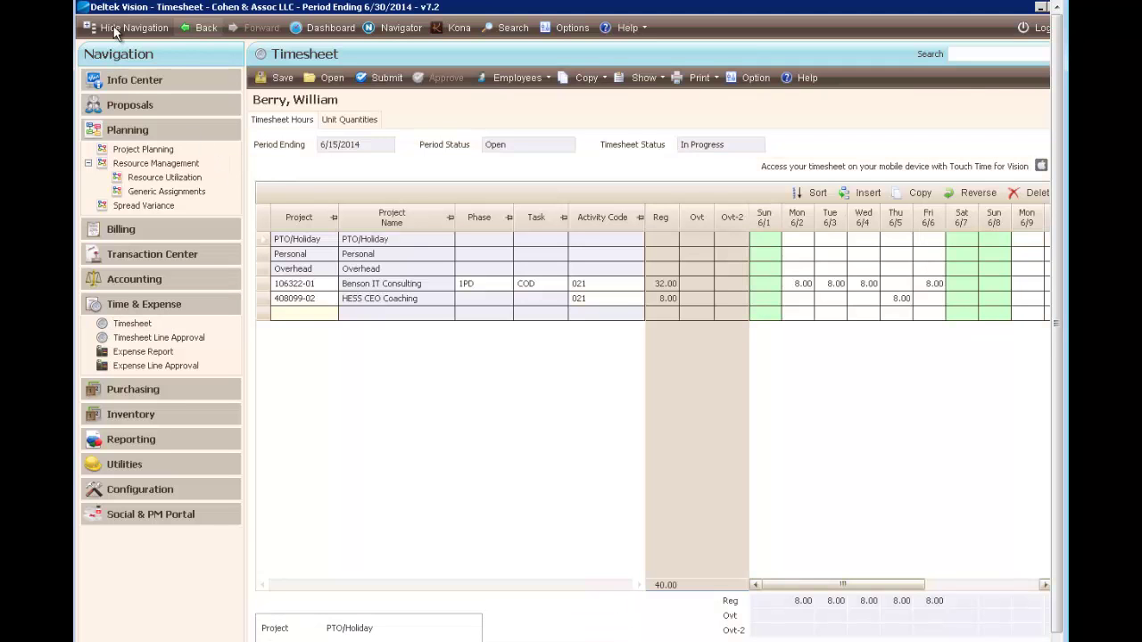
click(115, 27)
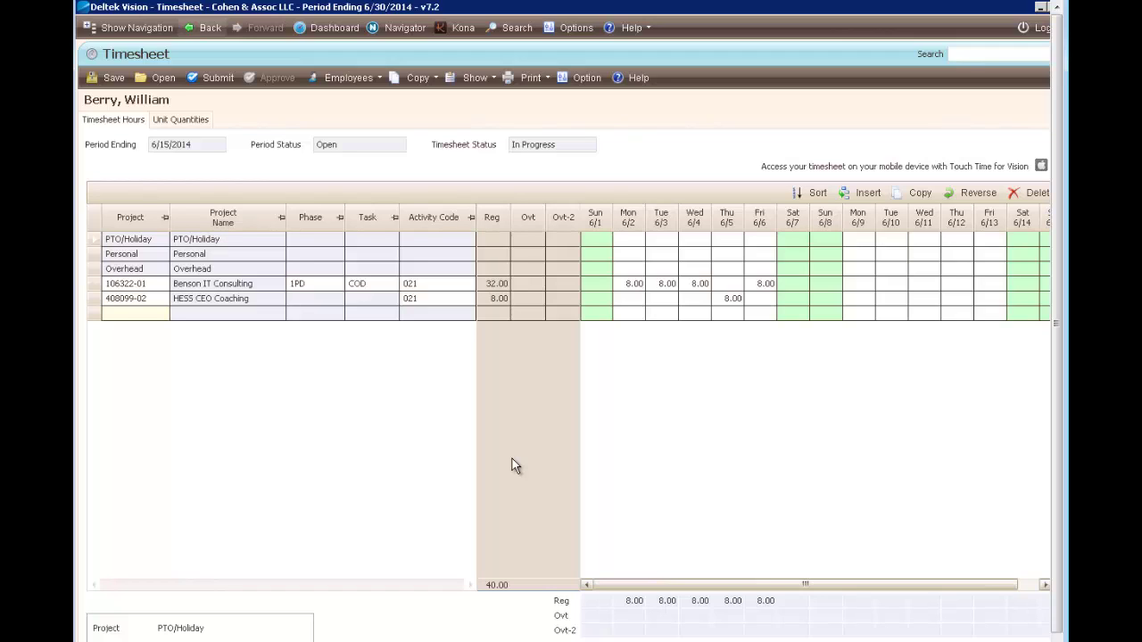
Look up projects in the empty timesheet row by the name fragment ben and by the number 106, clearing each entry
click(138, 314)
text(ben)
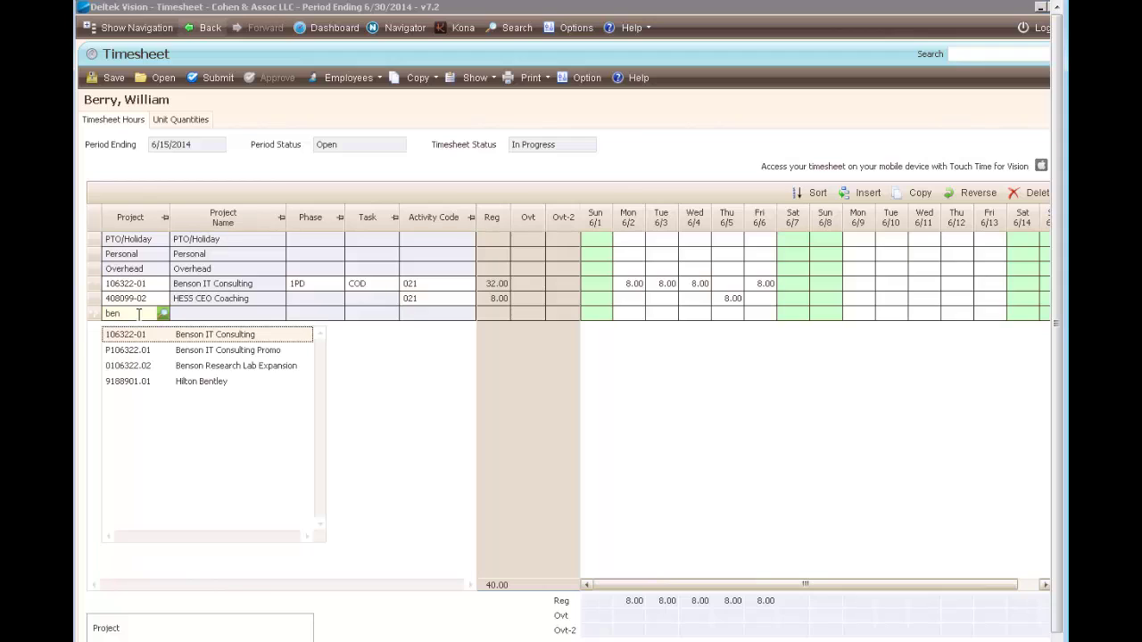
key(BackSpace)
key(BackSpace)
key(BackSpace)
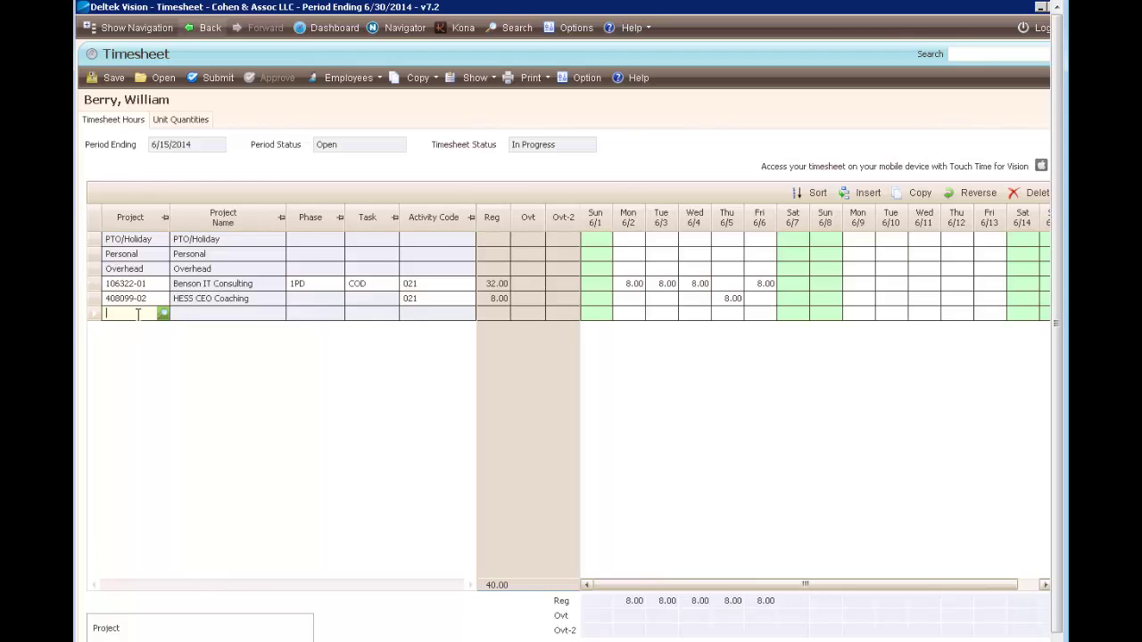
text(106)
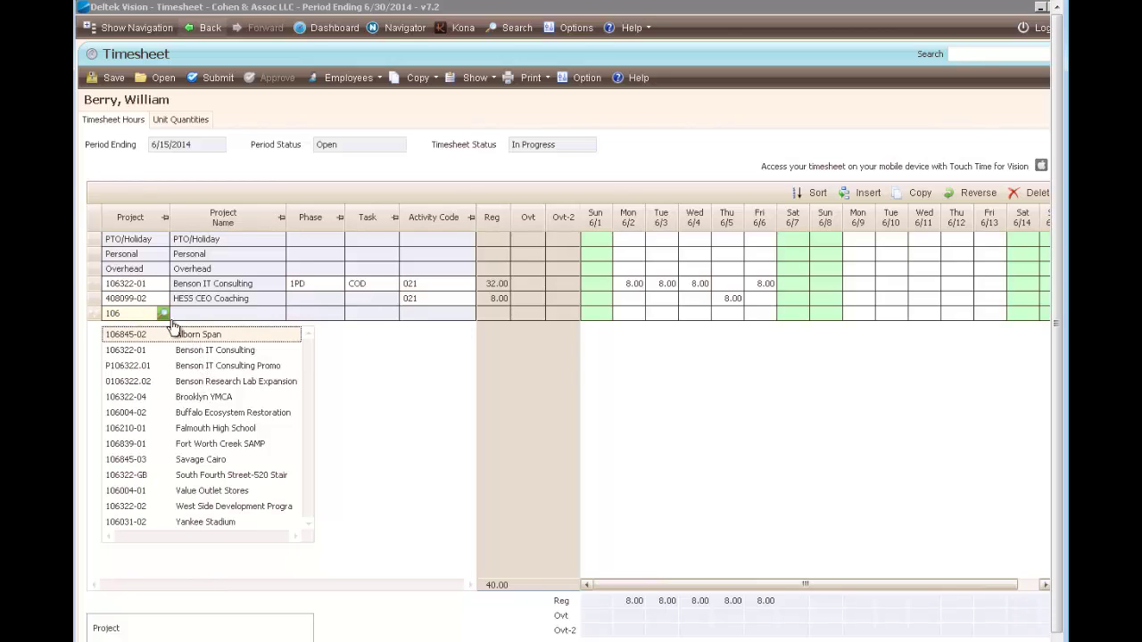
key(BackSpace)
key(BackSpace)
key(BackSpace)
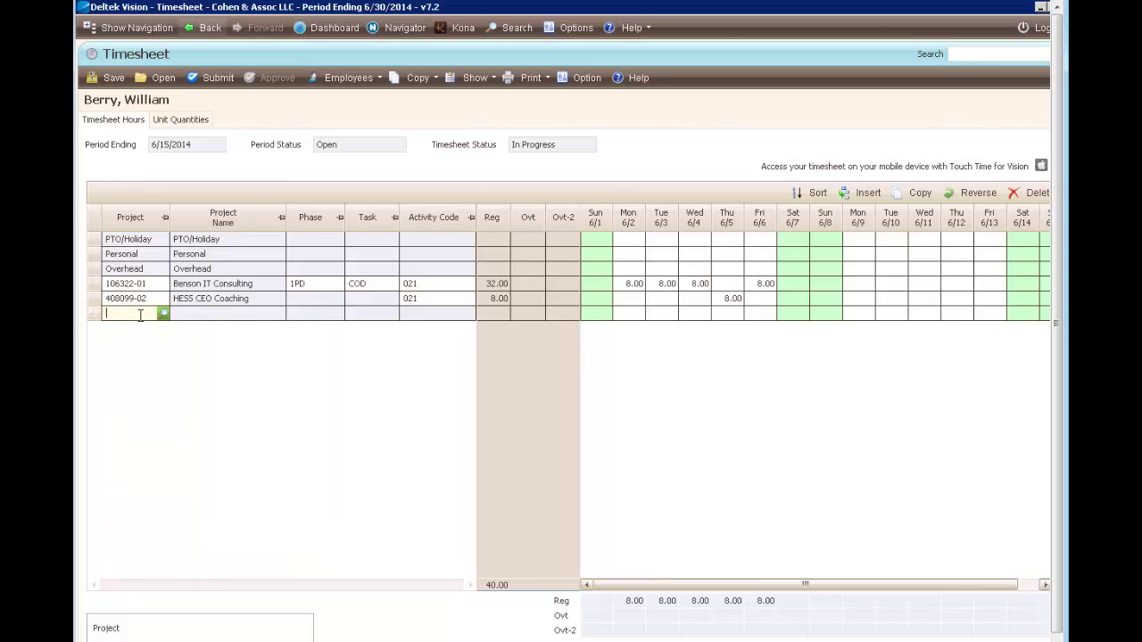
Review the employee's ratios and benefit hours for the timesheet period
click(478, 80)
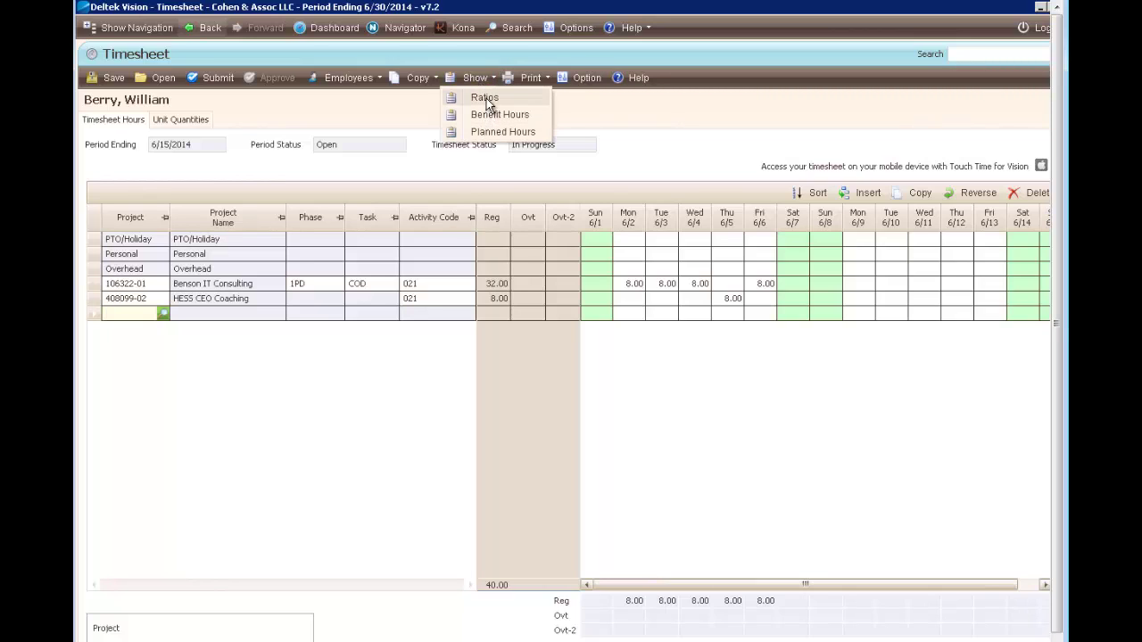
click(486, 98)
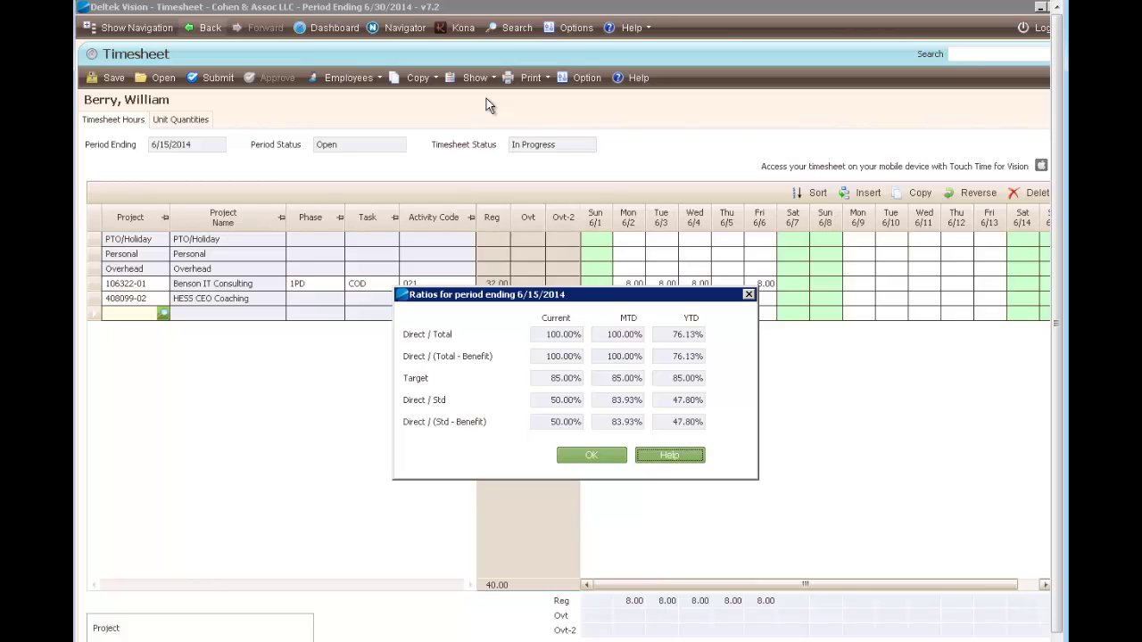
click(591, 455)
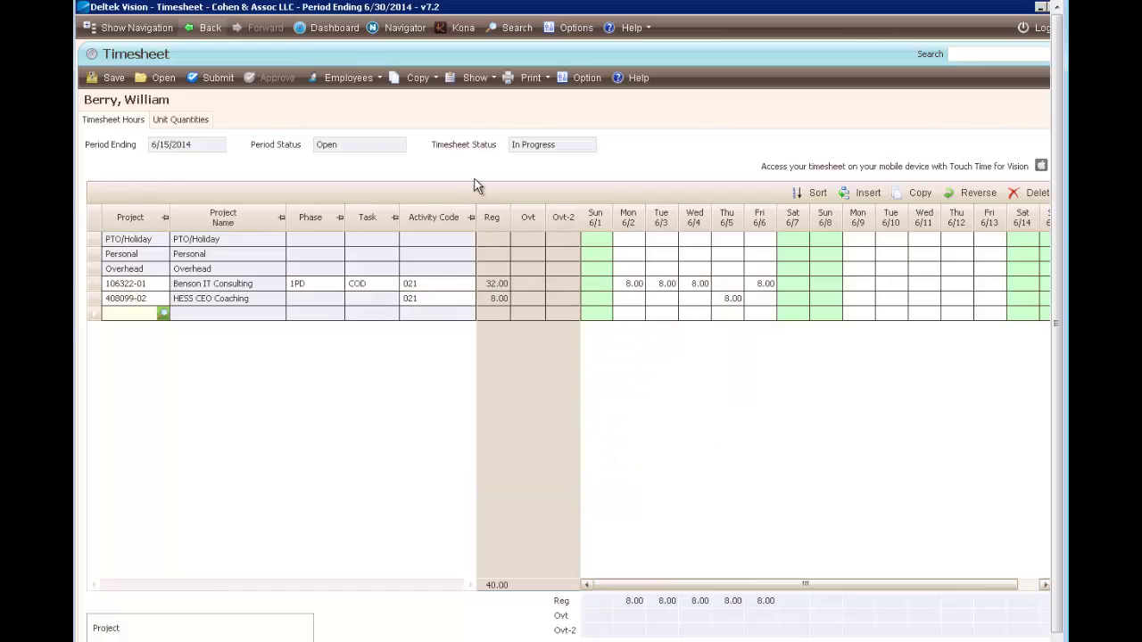
click(477, 81)
click(486, 116)
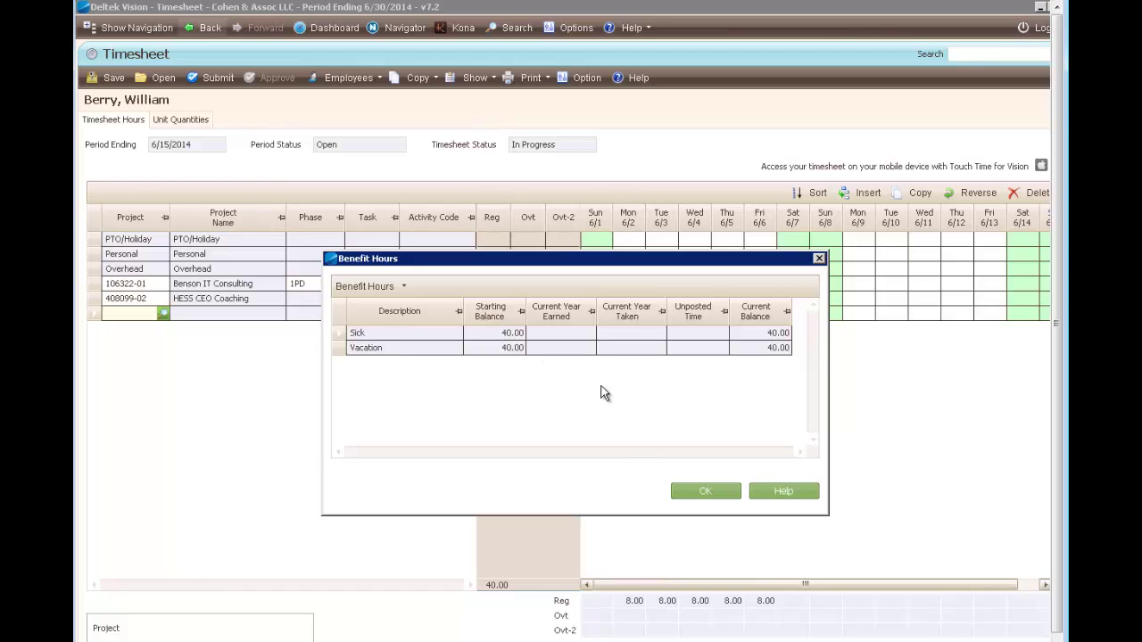
click(702, 491)
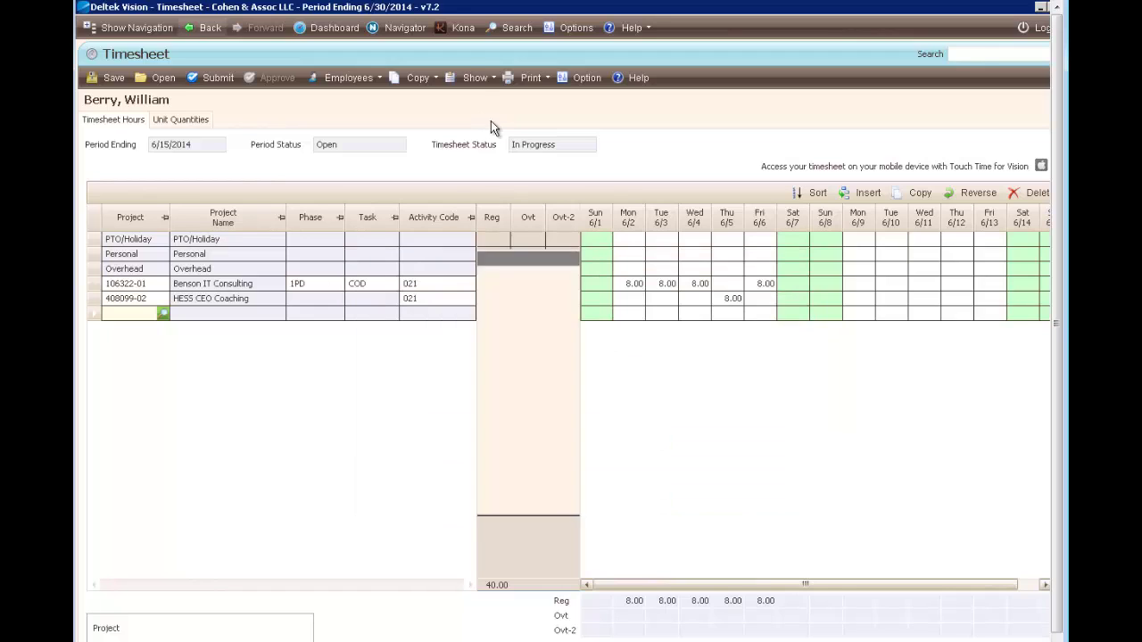
Review the employee's planned hours and copy the planned projects from planning into the timesheet
click(478, 77)
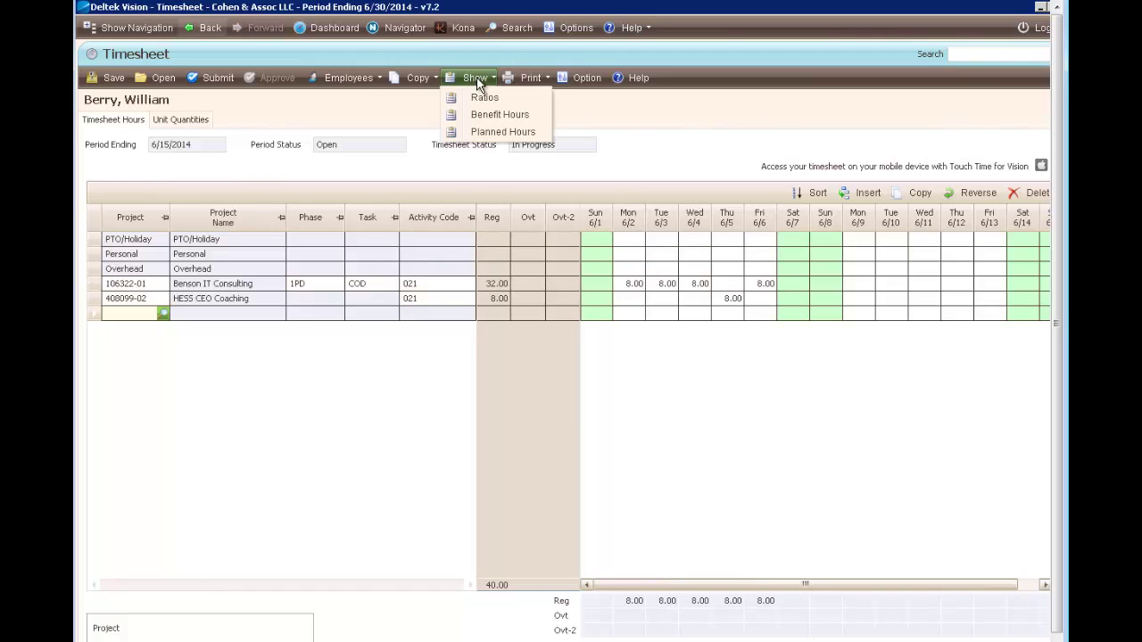
click(503, 132)
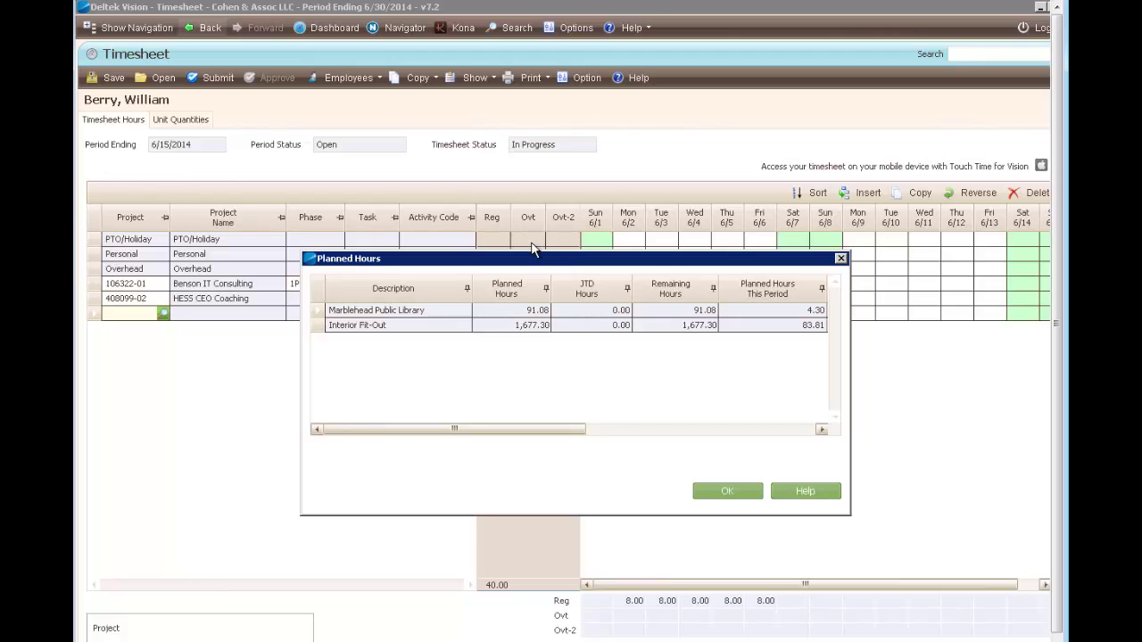
click(718, 492)
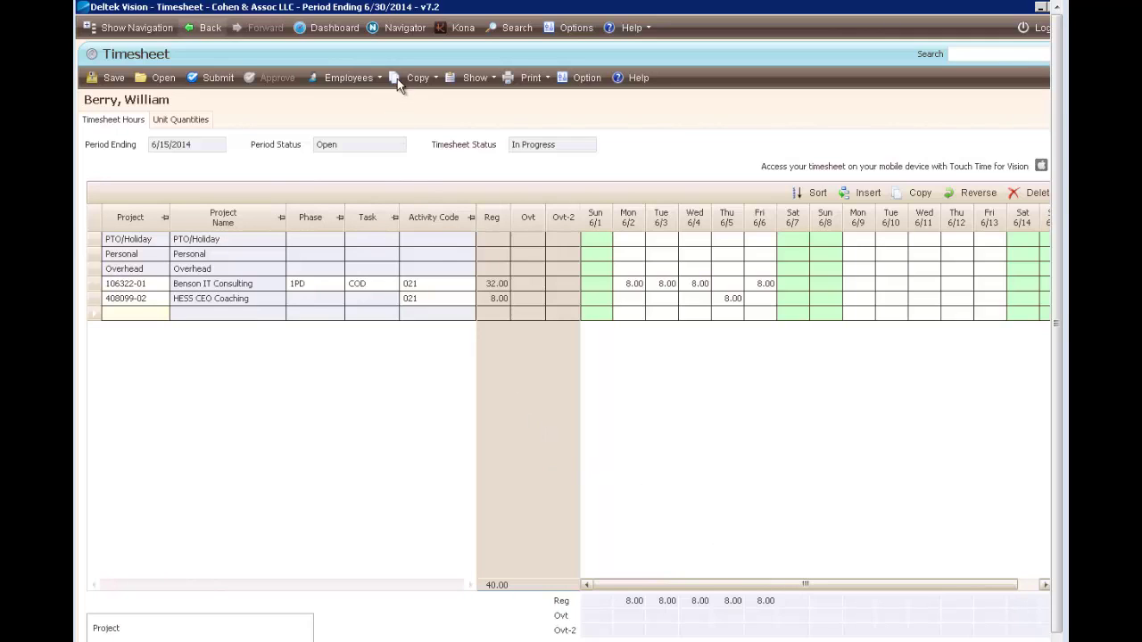
click(421, 80)
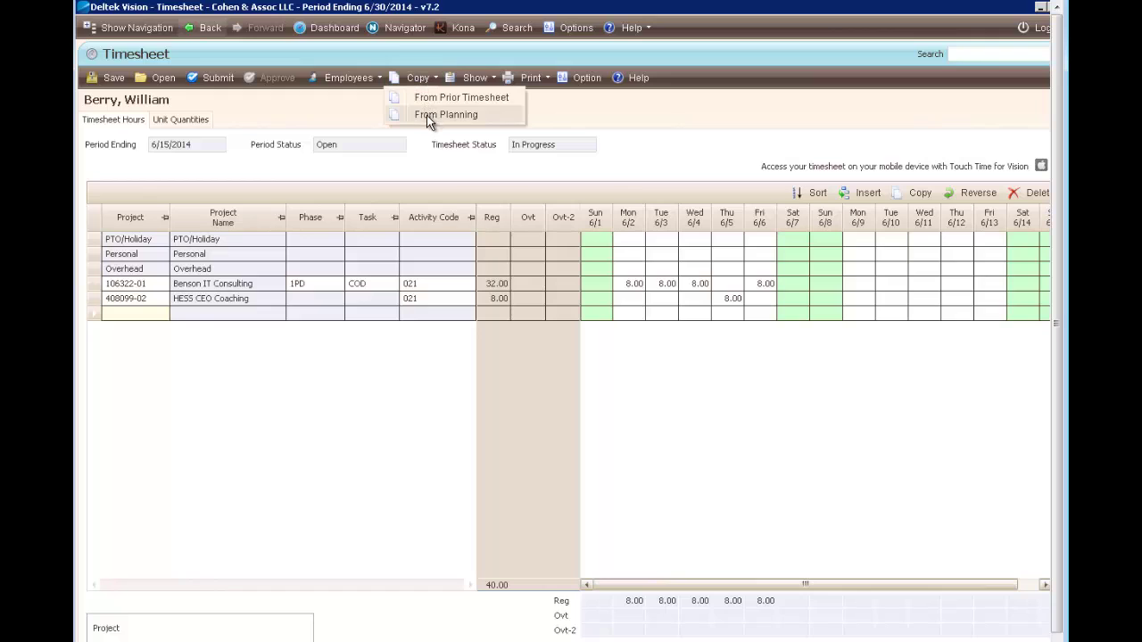
click(425, 114)
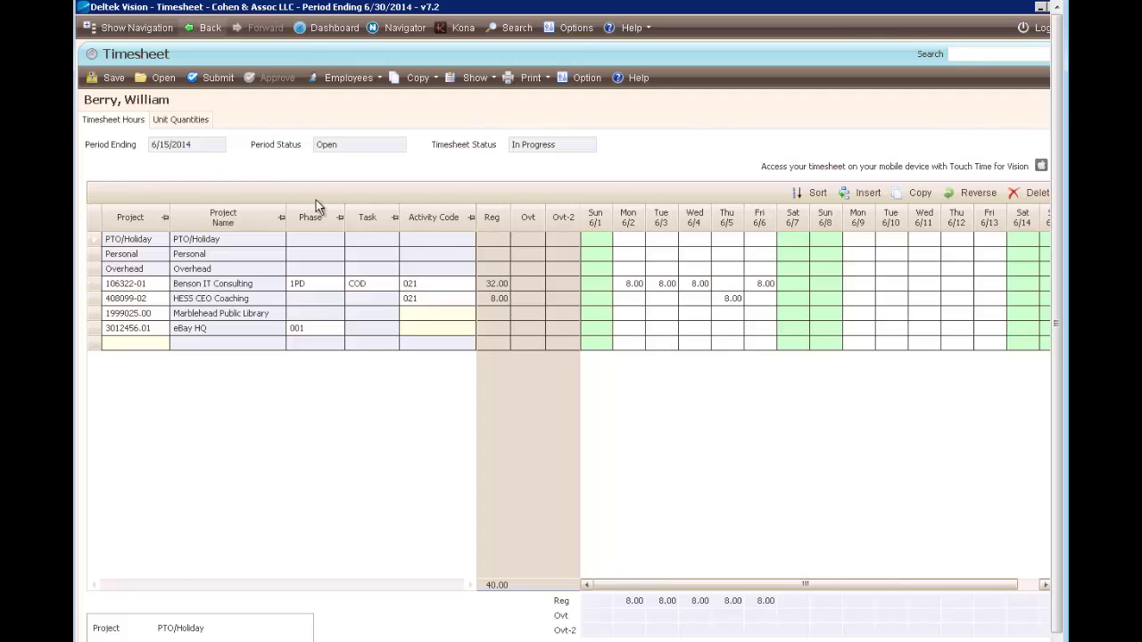
Leave the timesheet and open the 1/29/2014 expense report Trip to Atlanta at full width
click(139, 28)
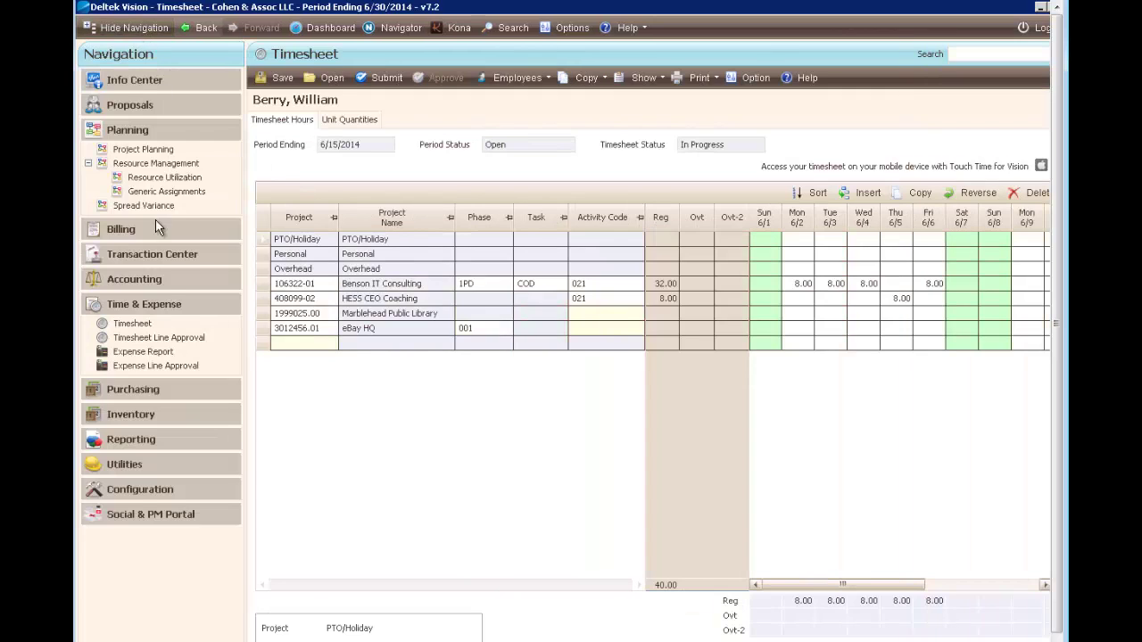
click(145, 353)
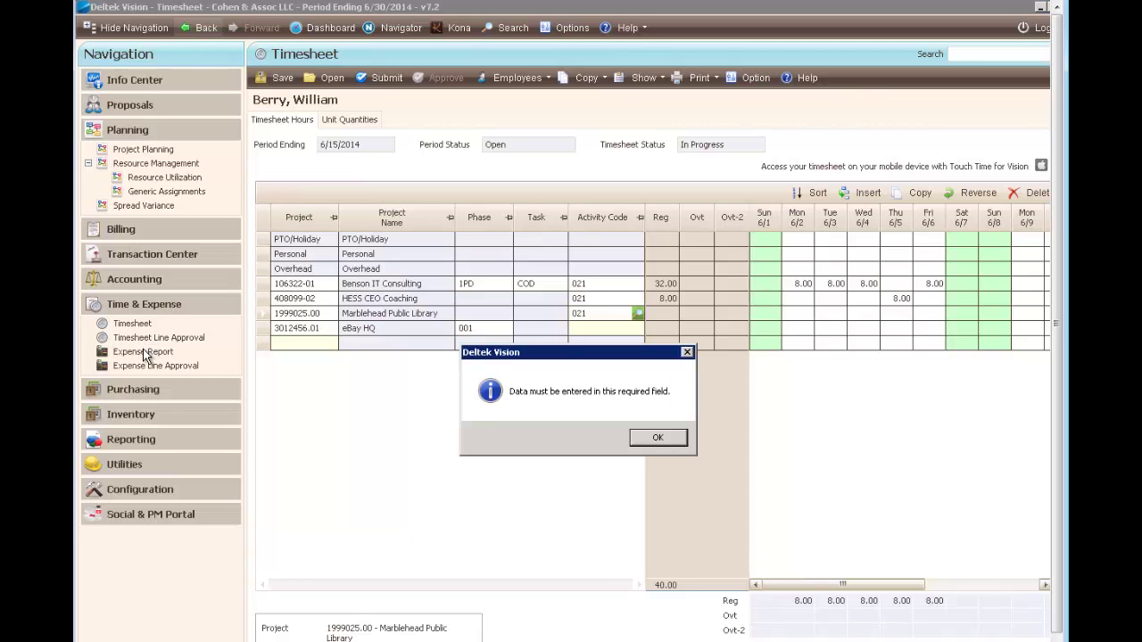
click(639, 438)
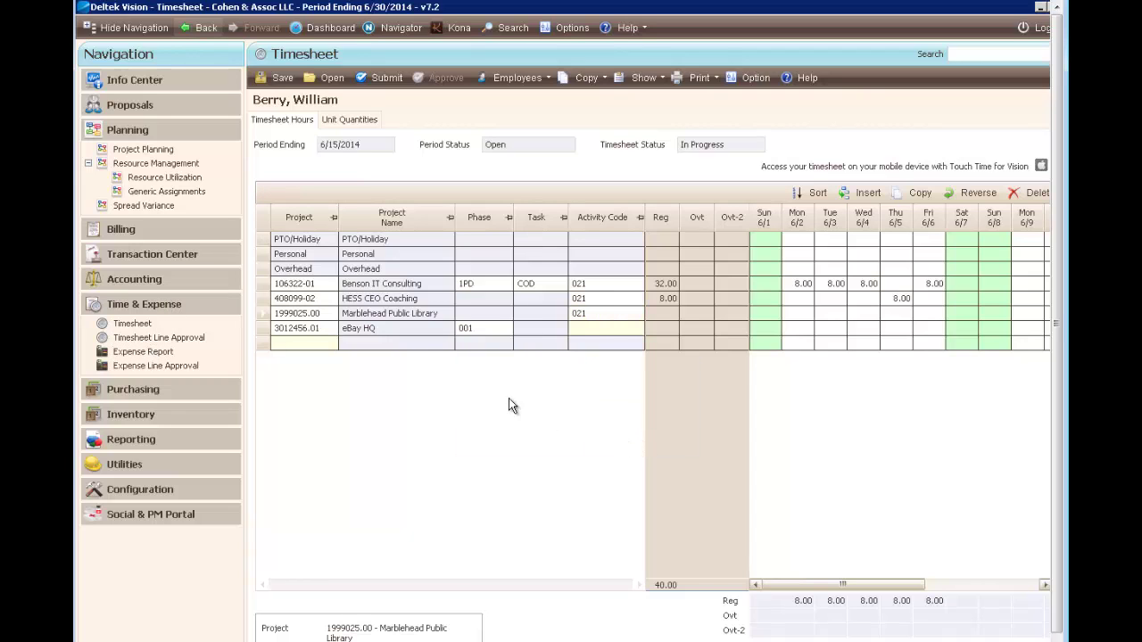
click(142, 325)
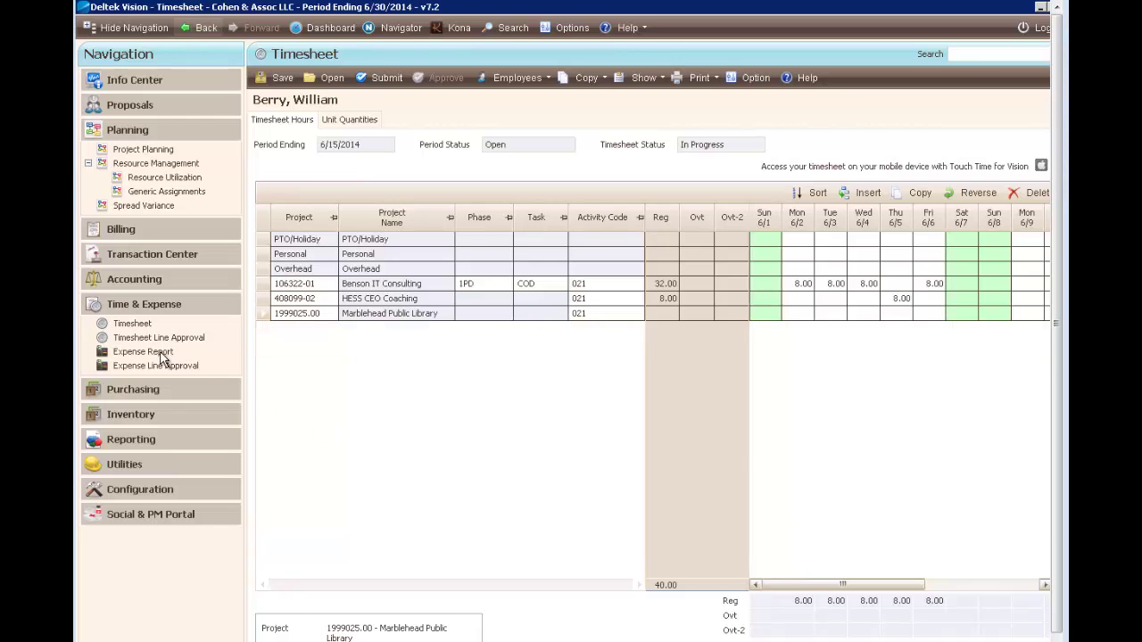
click(162, 355)
click(581, 438)
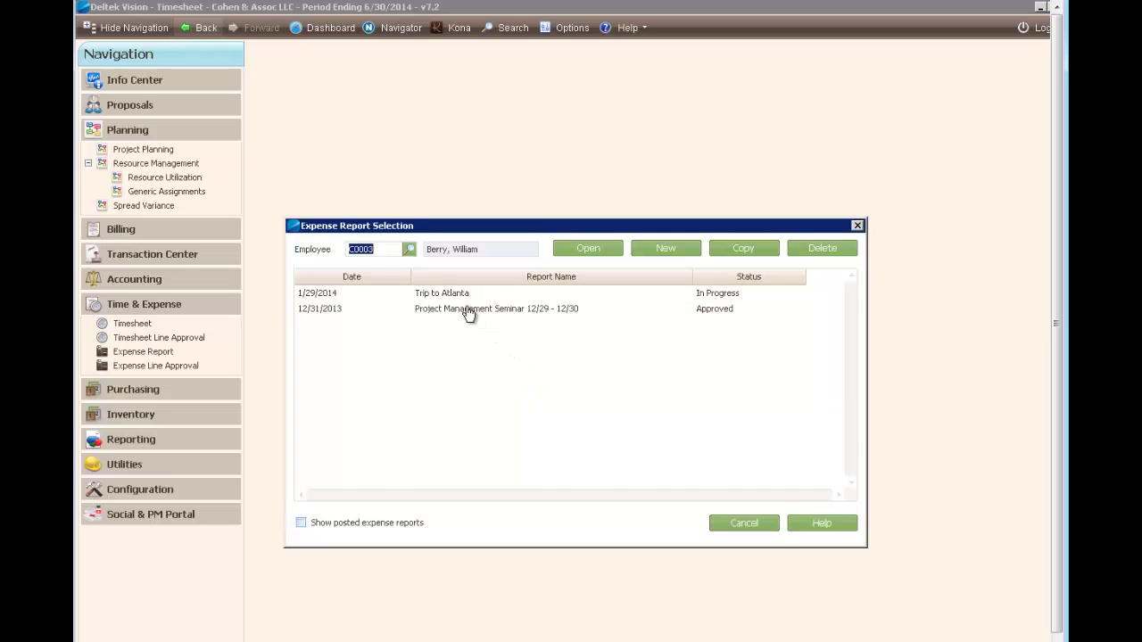
click(514, 296)
click(592, 251)
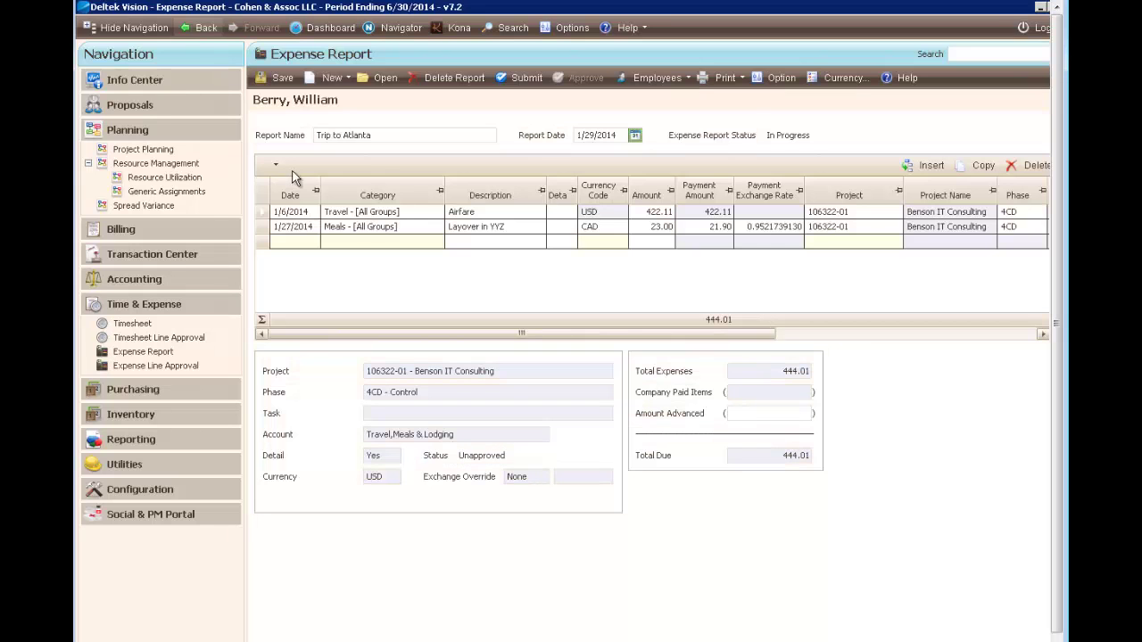
click(134, 28)
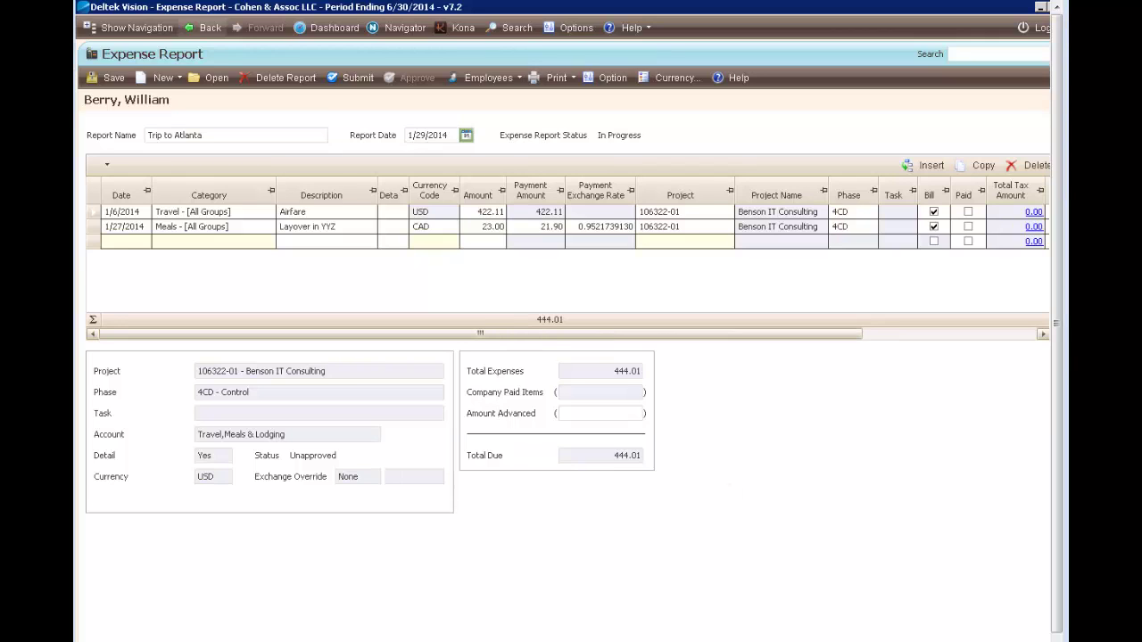
Charge the 1/27/2014 Meals line of the expense report to the General Overhead project, 0000001.00
click(107, 234)
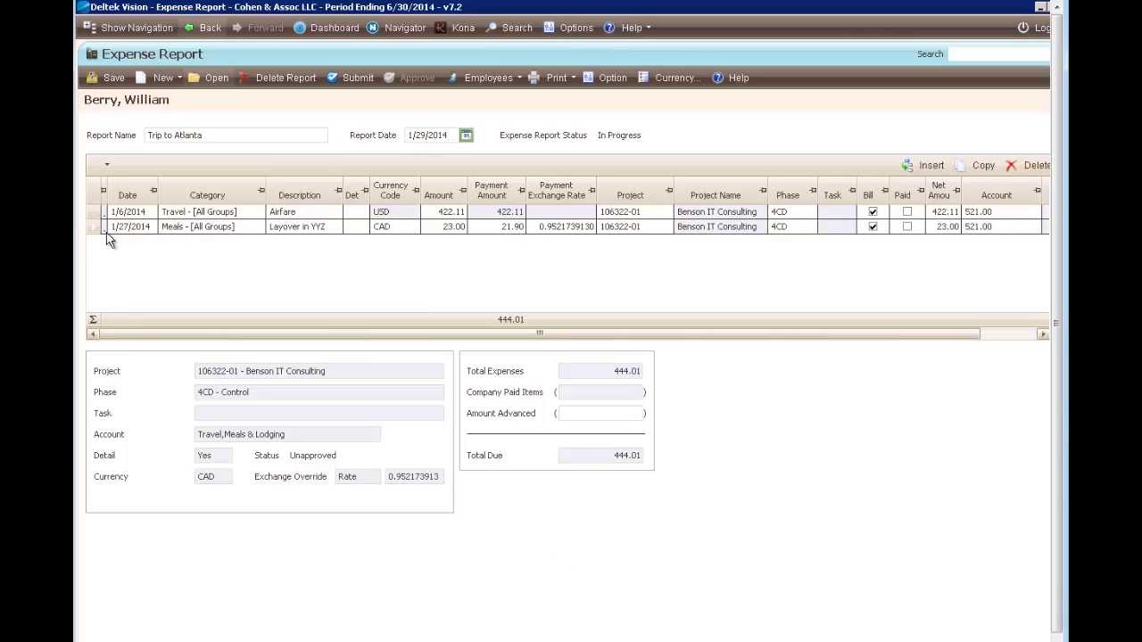
click(106, 234)
click(254, 314)
click(652, 227)
text(overhead)
click(652, 265)
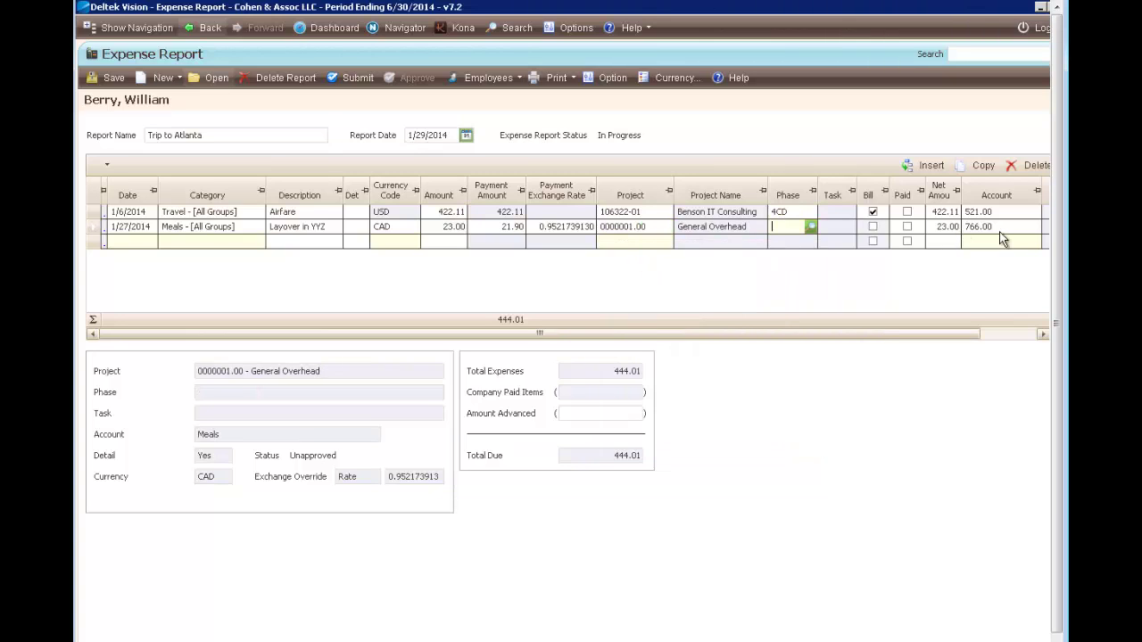
Reassign the 1/27/2014 Meals line to Benson IT Consulting, project 106322-01, and mark it as not billable
click(657, 226)
text(b)
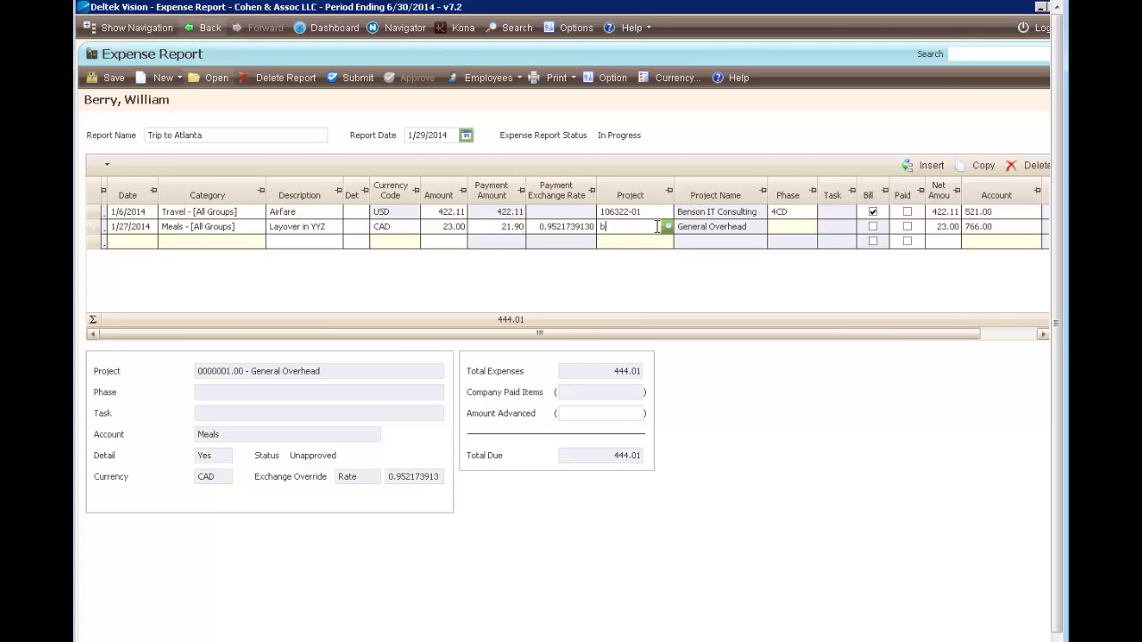
text(enson)
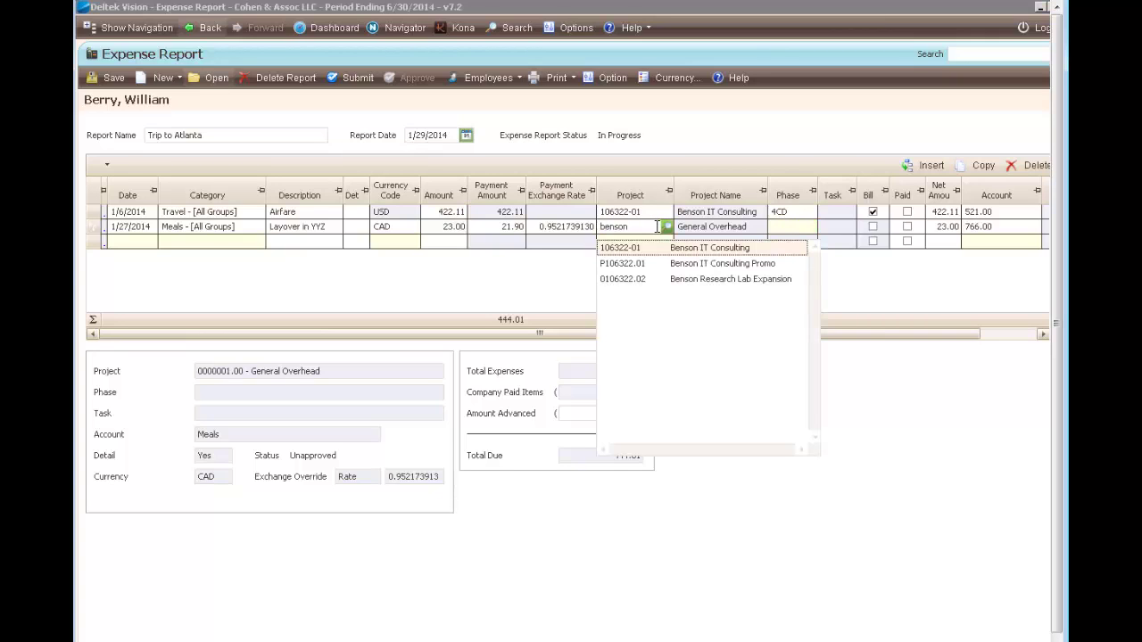
click(656, 249)
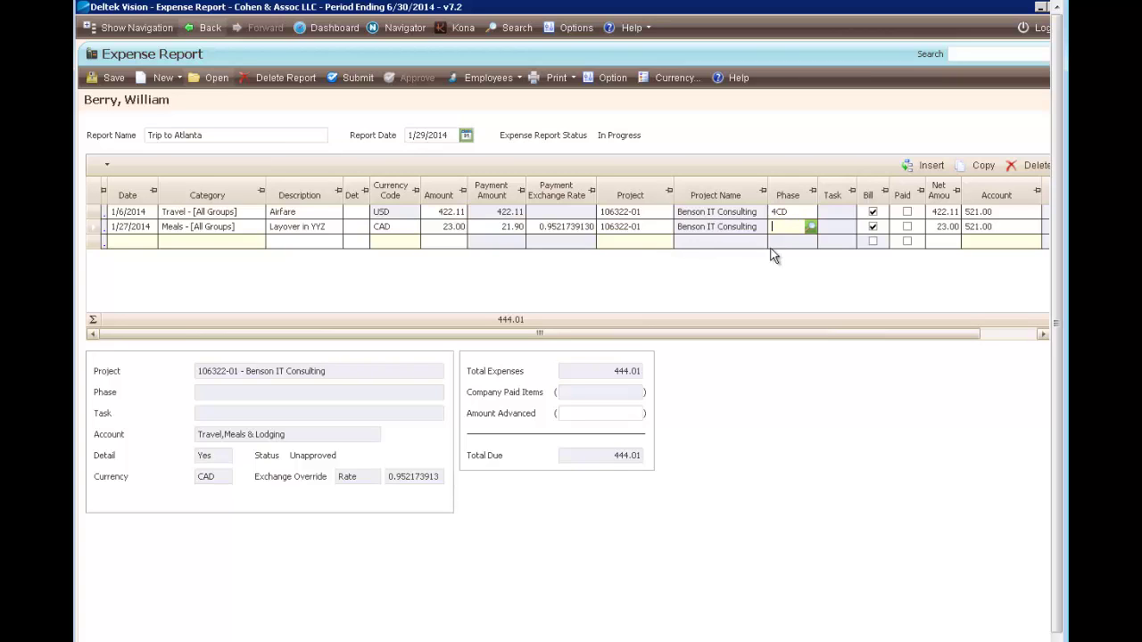
click(873, 227)
Open the supporting document attached to the Meals expense line
click(1008, 336)
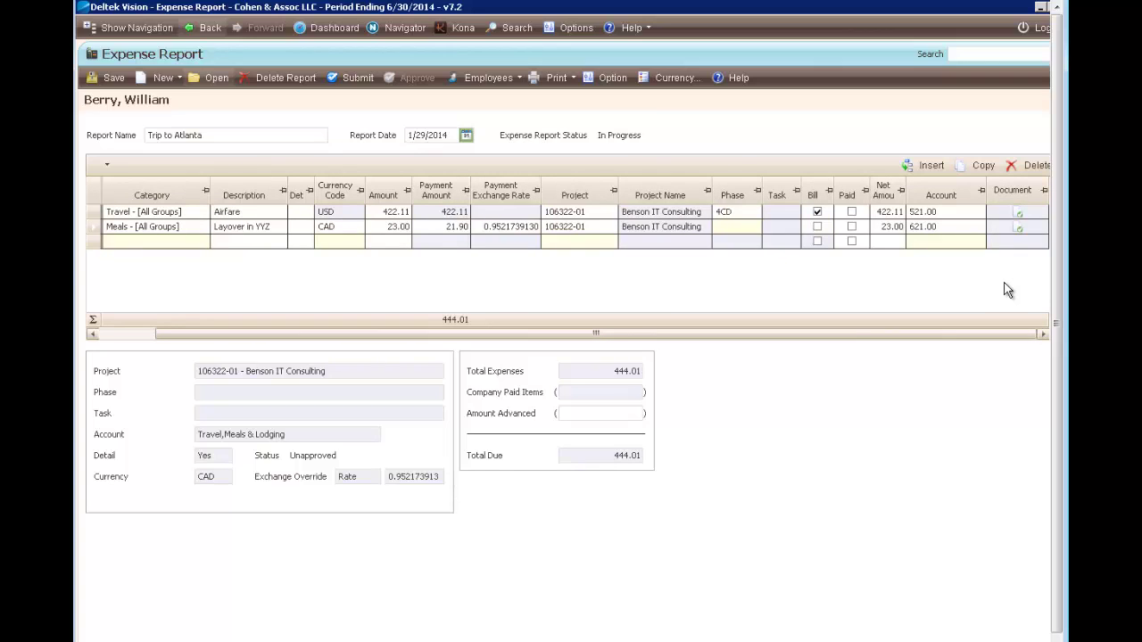
click(1018, 228)
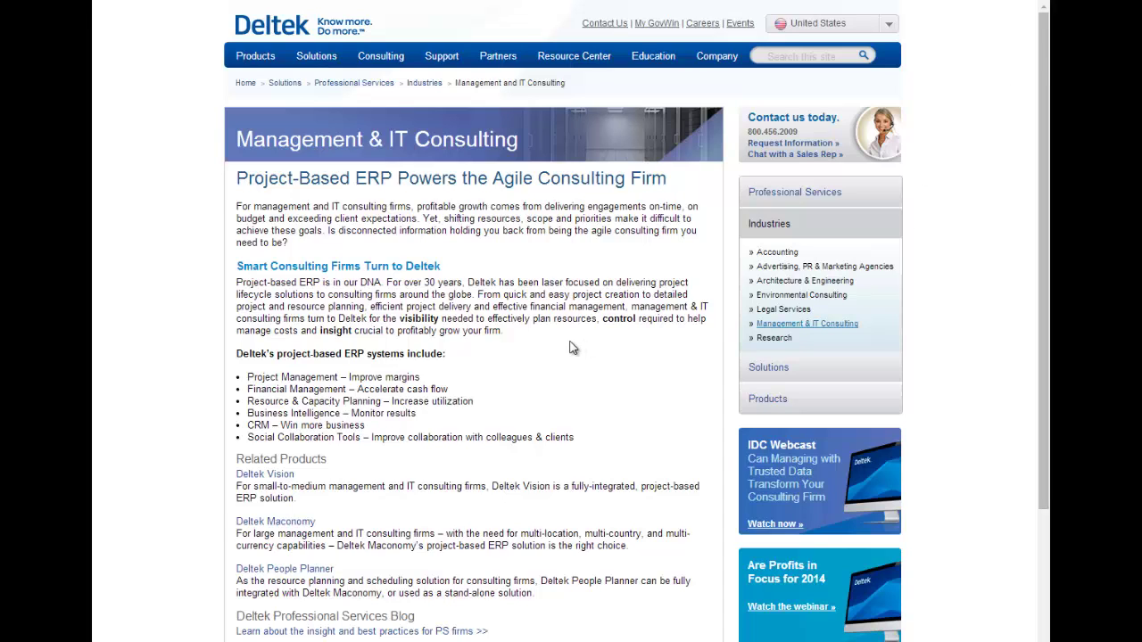
click(785, 144)
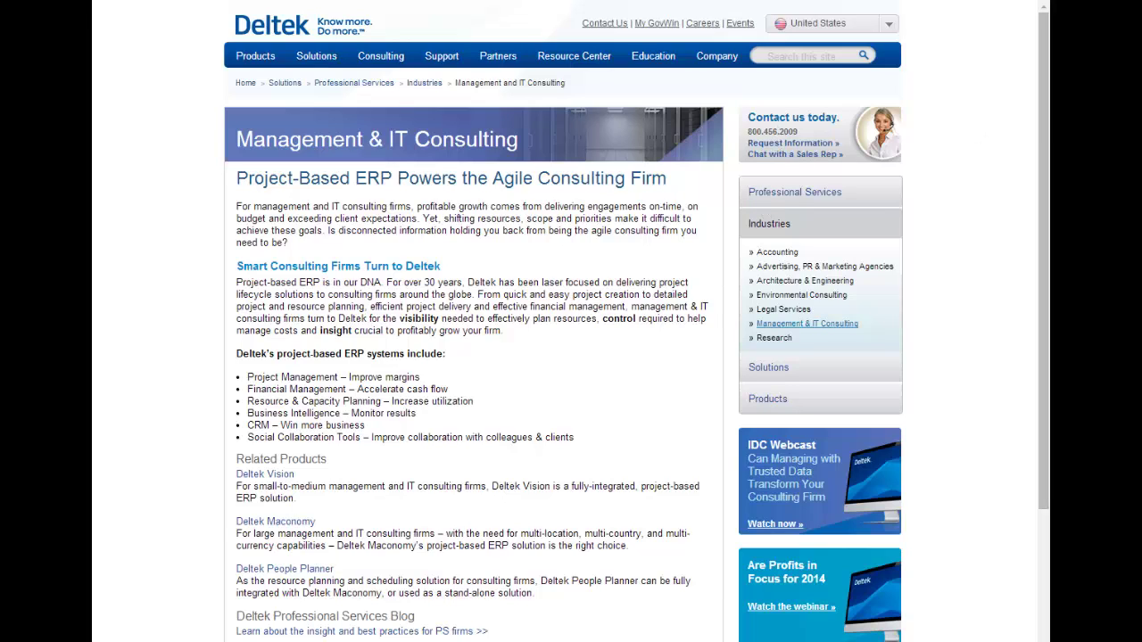